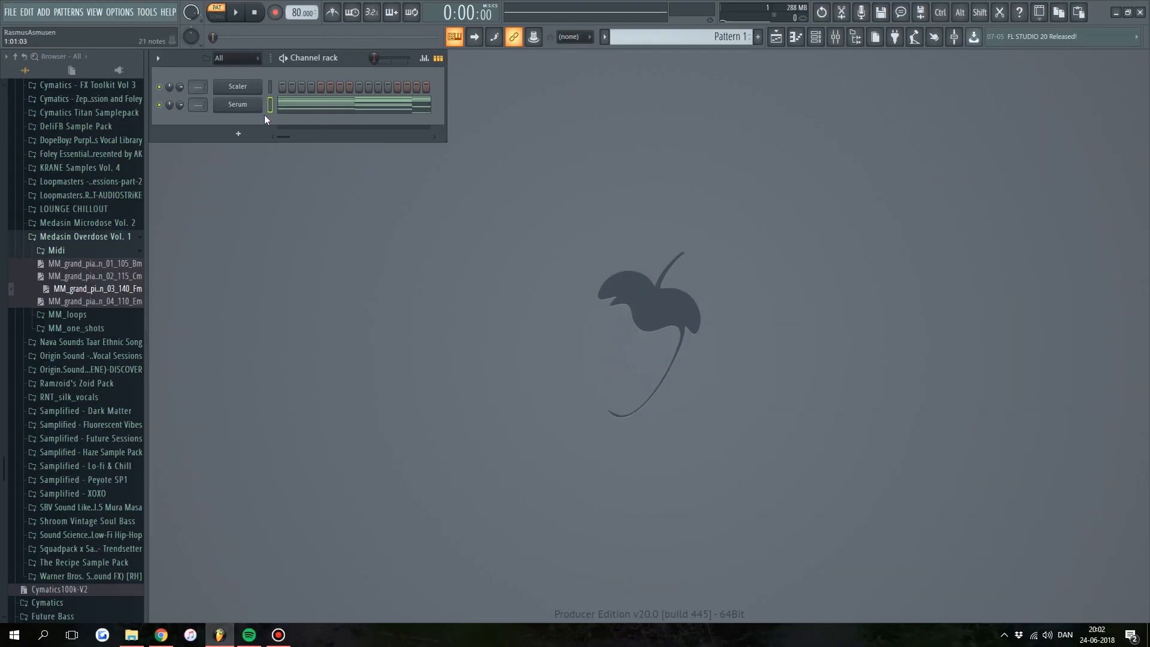
Open the Serum instrument from the channel rack and place its window below the rack
{"action": "left_click", "coordinate": [238, 104]}
{"action": "left_click_drag", "start_coordinate": [548, 123], "coordinate": [514, 135]}
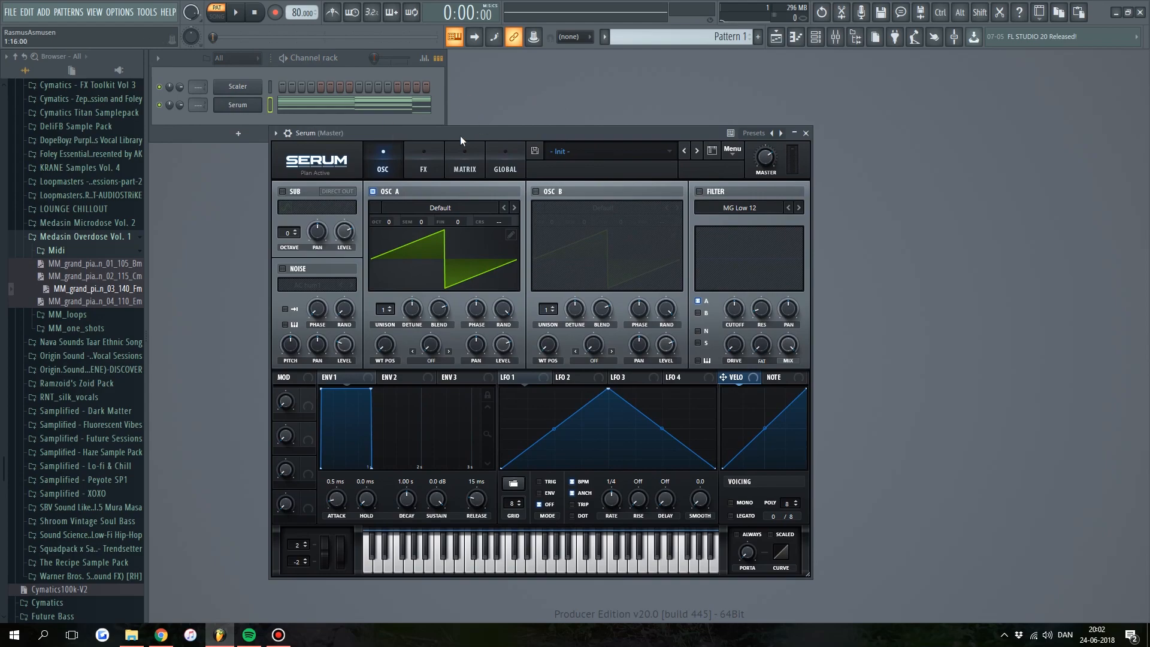
{"action": "left_click_drag", "start_coordinate": [575, 133], "coordinate": [560, 128]}
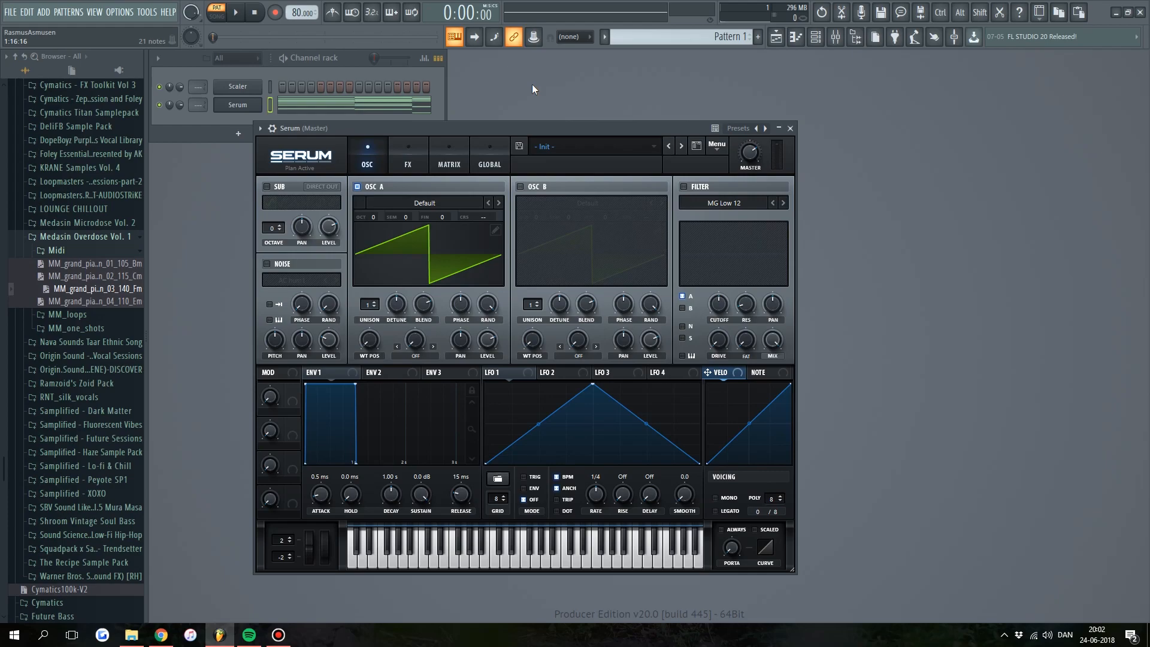
{"action": "left_click_drag", "start_coordinate": [540, 127], "coordinate": [575, 123]}
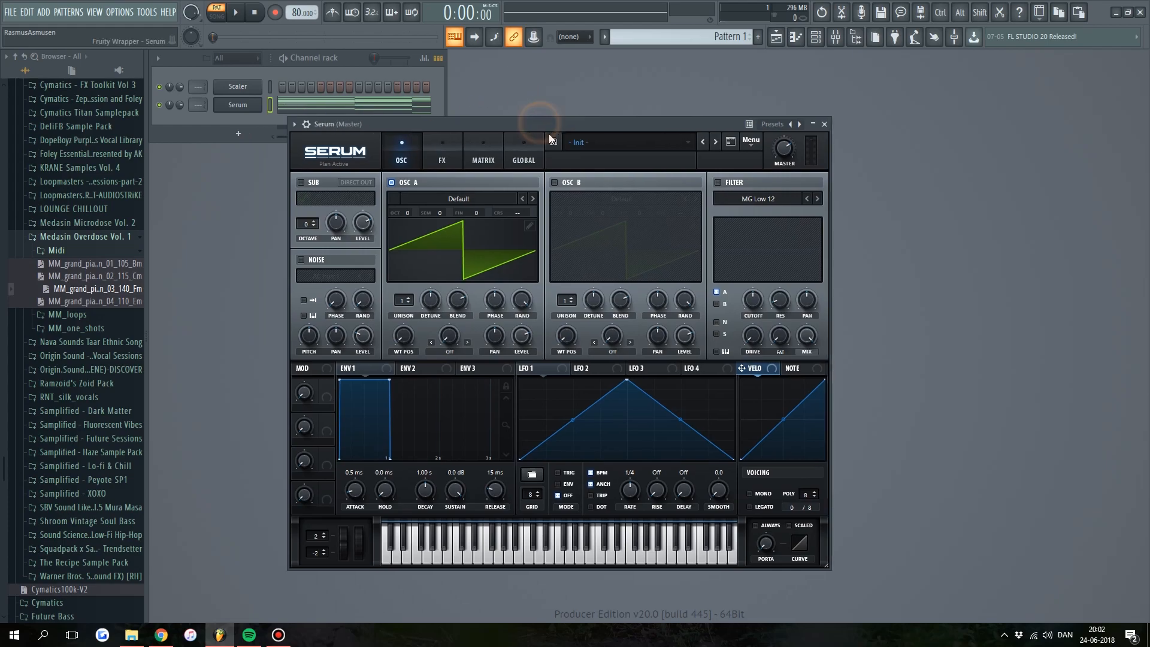
Load the Analog wavetable Basic Shapes into oscillator A and set its wavetable position to 3
{"action": "left_click", "coordinate": [403, 199]}
{"action": "mouse_move", "coordinate": [451, 211]}
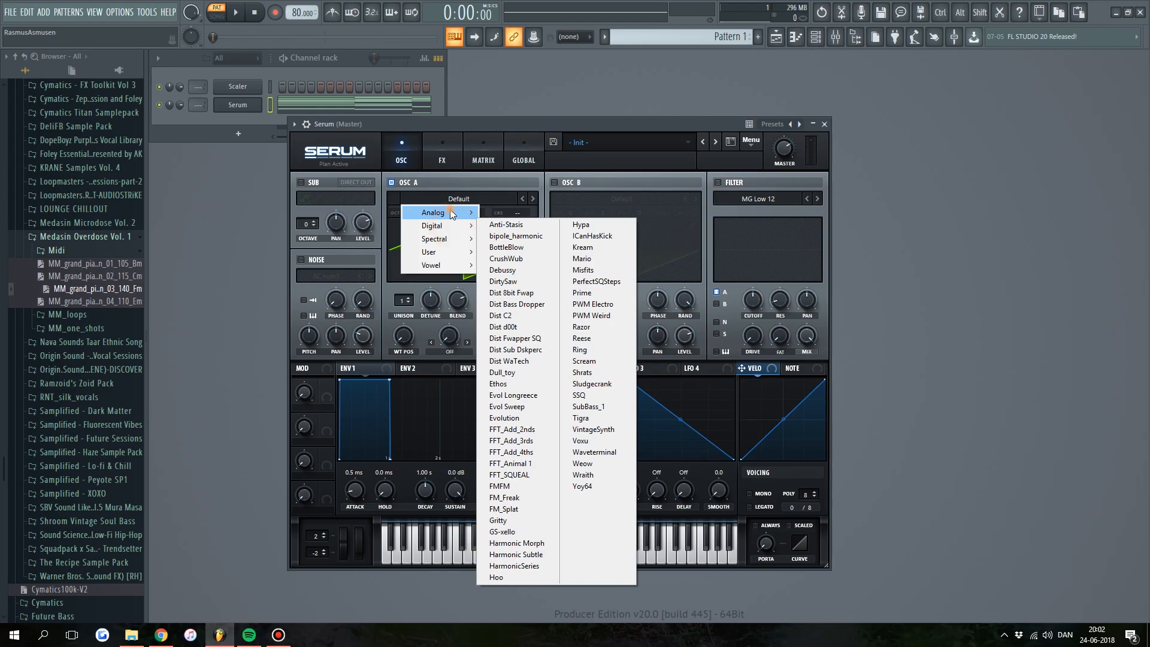
{"action": "left_click", "coordinate": [526, 268]}
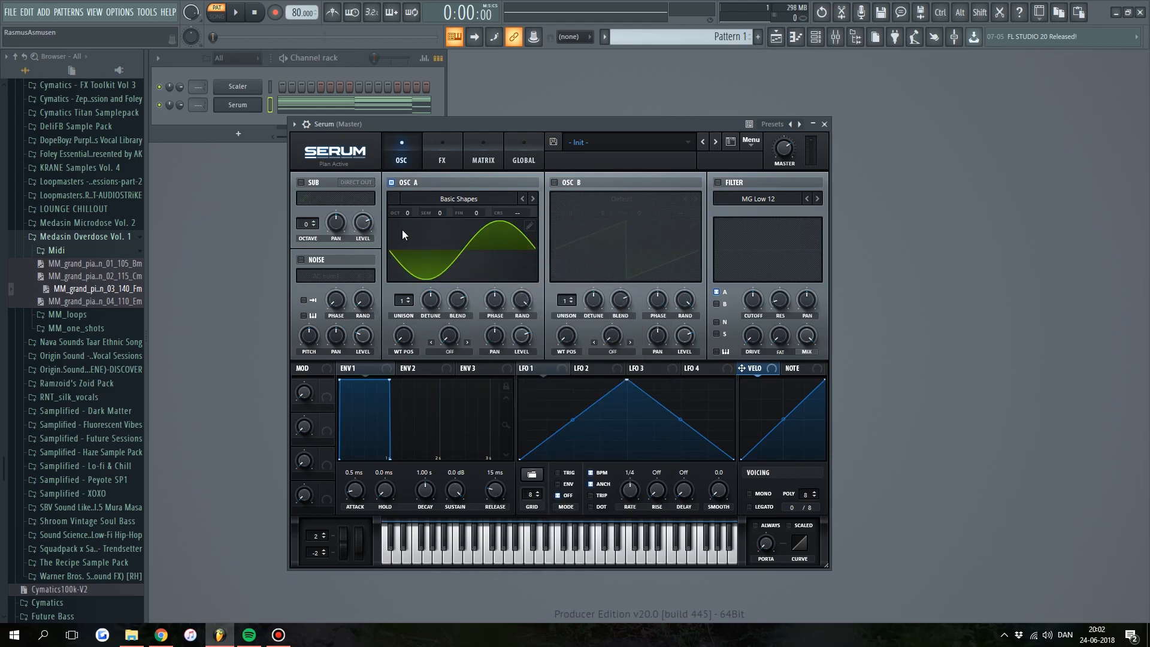
{"action": "left_click_drag", "start_coordinate": [403, 340], "coordinate": [398, 289]}
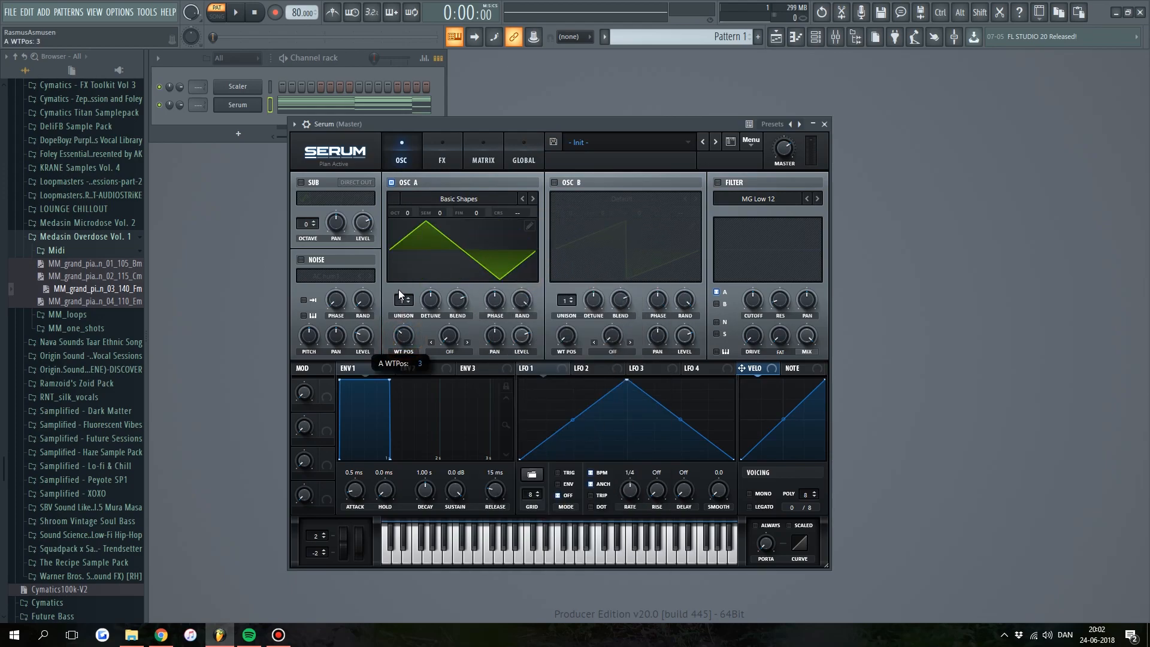
Enable oscillator B, load the Analog wavetable BSOD_Square and set its wavetable position to 1
{"action": "left_click", "coordinate": [554, 182]}
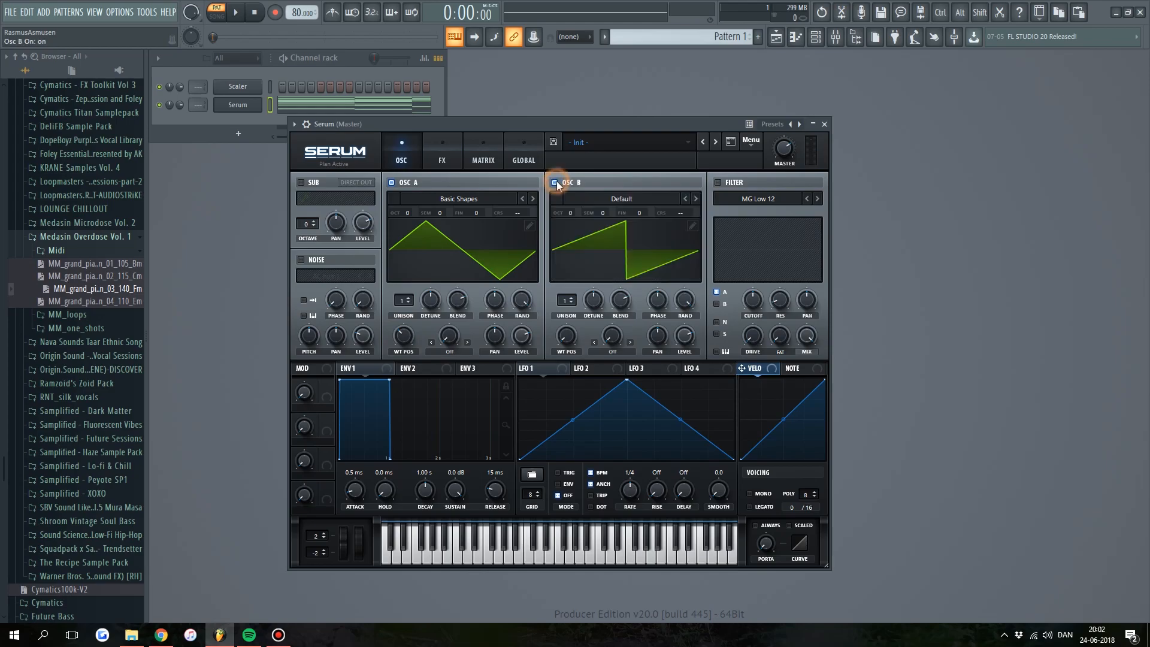
{"action": "left_click", "coordinate": [622, 199]}
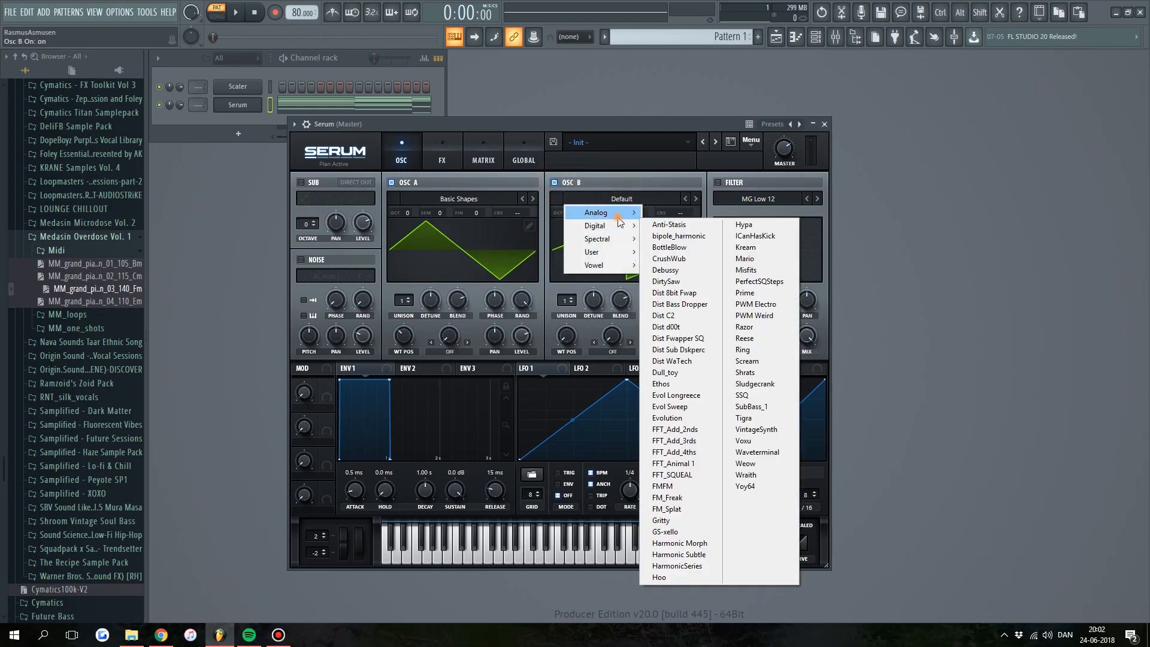
{"action": "left_click", "coordinate": [627, 215]}
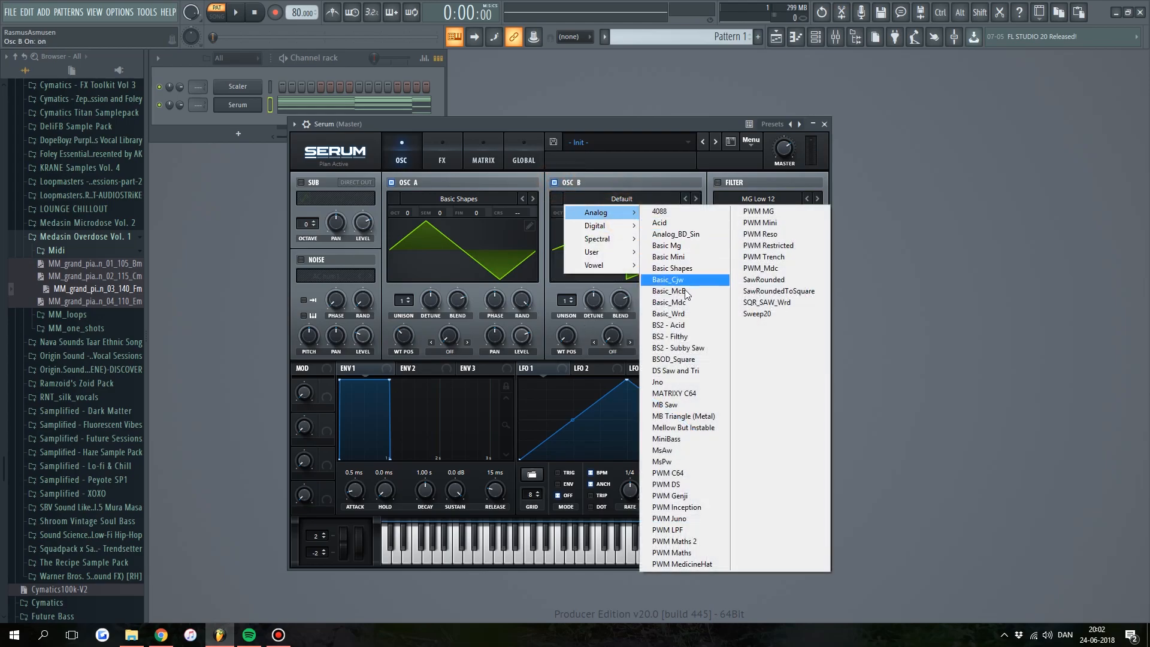
{"action": "left_click", "coordinate": [677, 360]}
{"action": "mouse_move", "coordinate": [565, 341]}
{"action": "left_mouse_down"}
{"action": "mouse_move", "coordinate": [570, 265]}
{"action": "mouse_move", "coordinate": [560, 346]}
{"action": "left_mouse_up"}
Set oscillator B's warp mode to Quantize with a warp amount of 67%
{"action": "left_click", "coordinate": [613, 351]}
{"action": "left_click", "coordinate": [580, 357]}
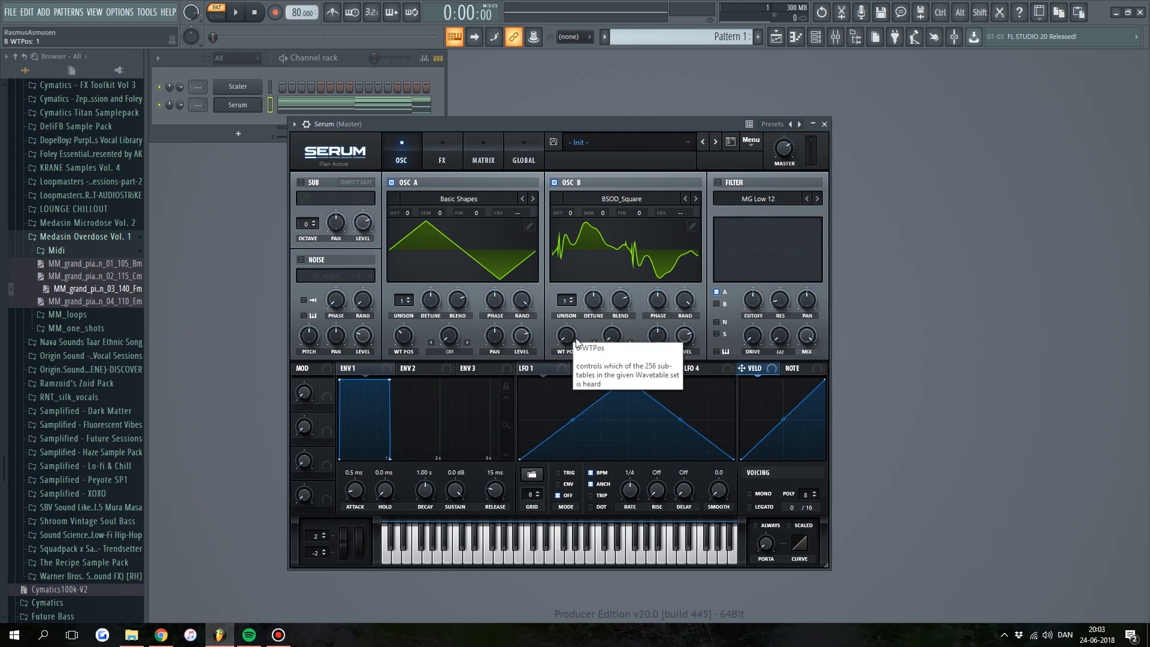
{"action": "left_click", "coordinate": [613, 352]}
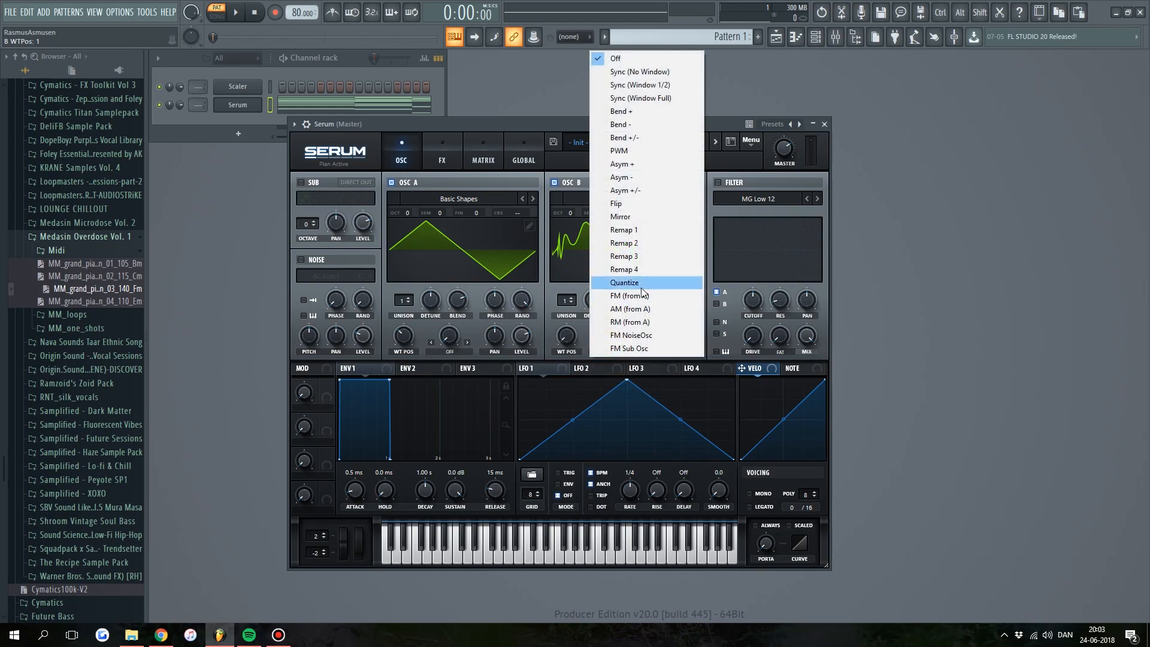
{"action": "left_click", "coordinate": [625, 282]}
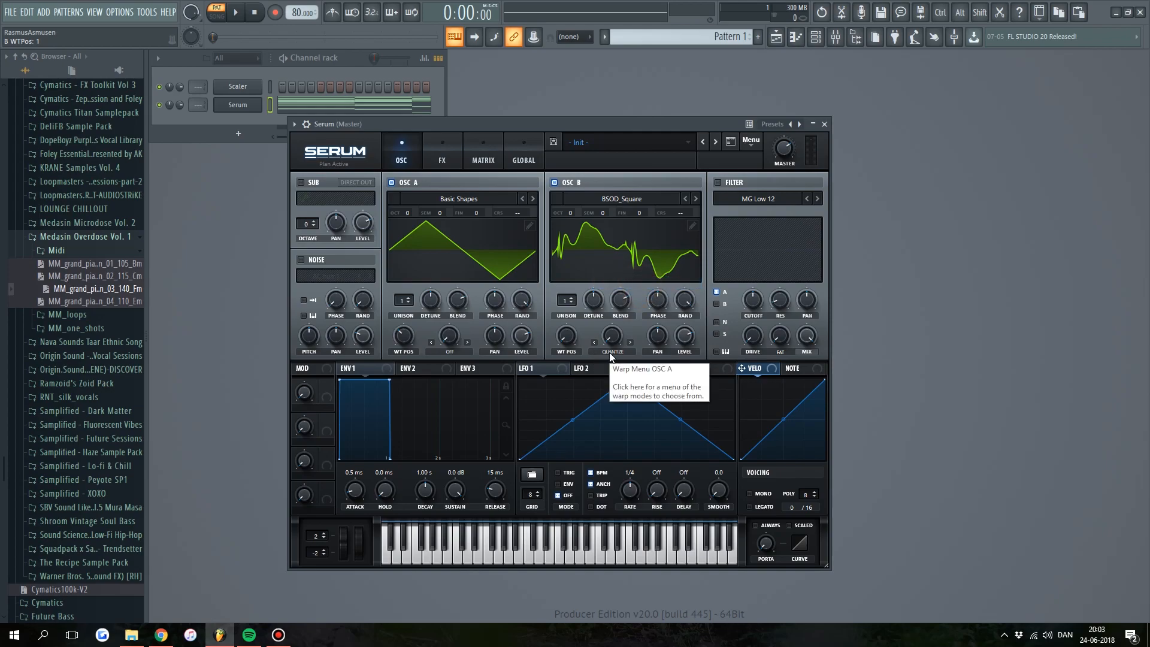
{"action": "left_click_drag", "start_coordinate": [612, 347], "coordinate": [606, 239]}
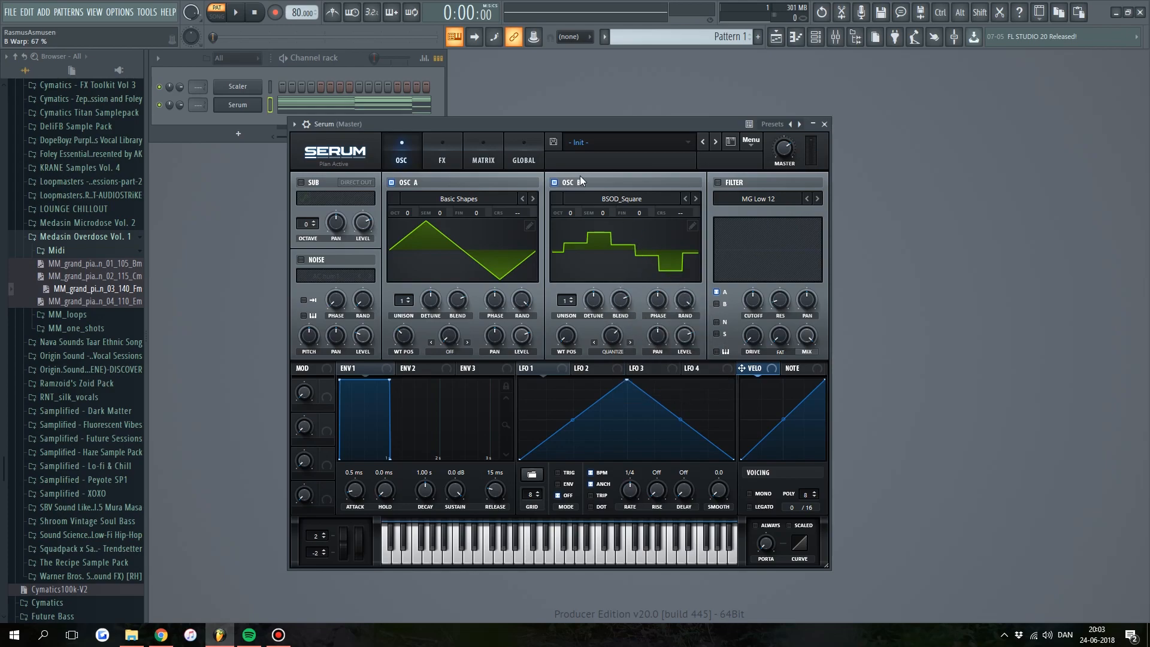
{"action": "left_click_drag", "start_coordinate": [552, 123], "coordinate": [577, 123]}
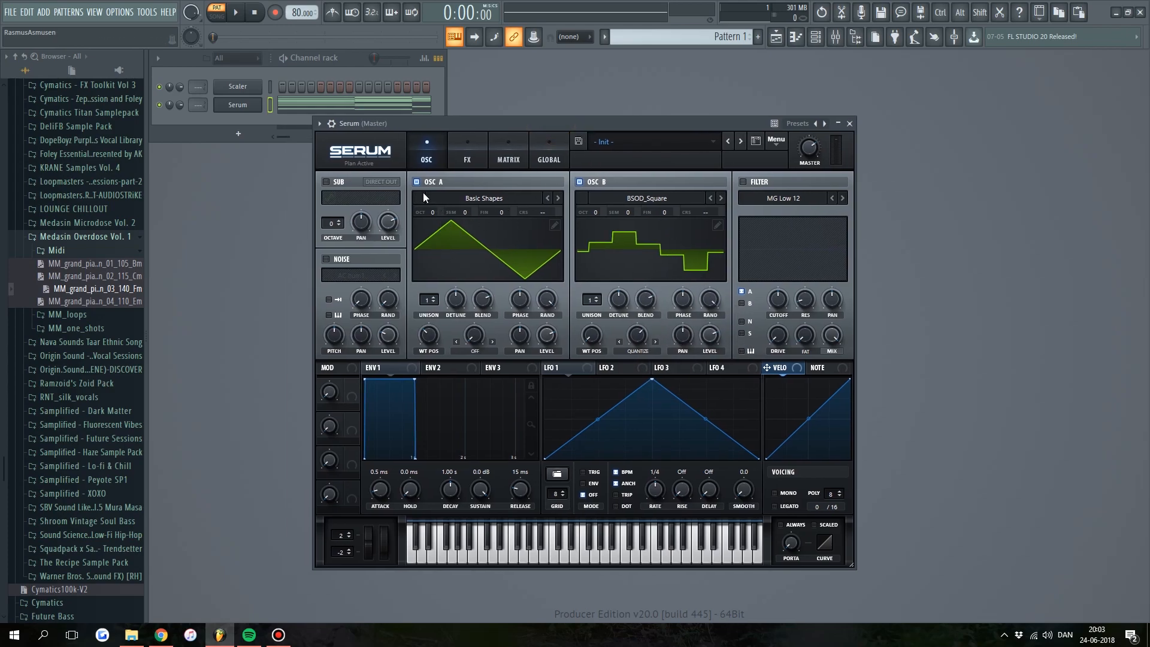
Enable the sub oscillator with its octave at 1 and its level at 50%
{"action": "left_click", "coordinate": [333, 182]}
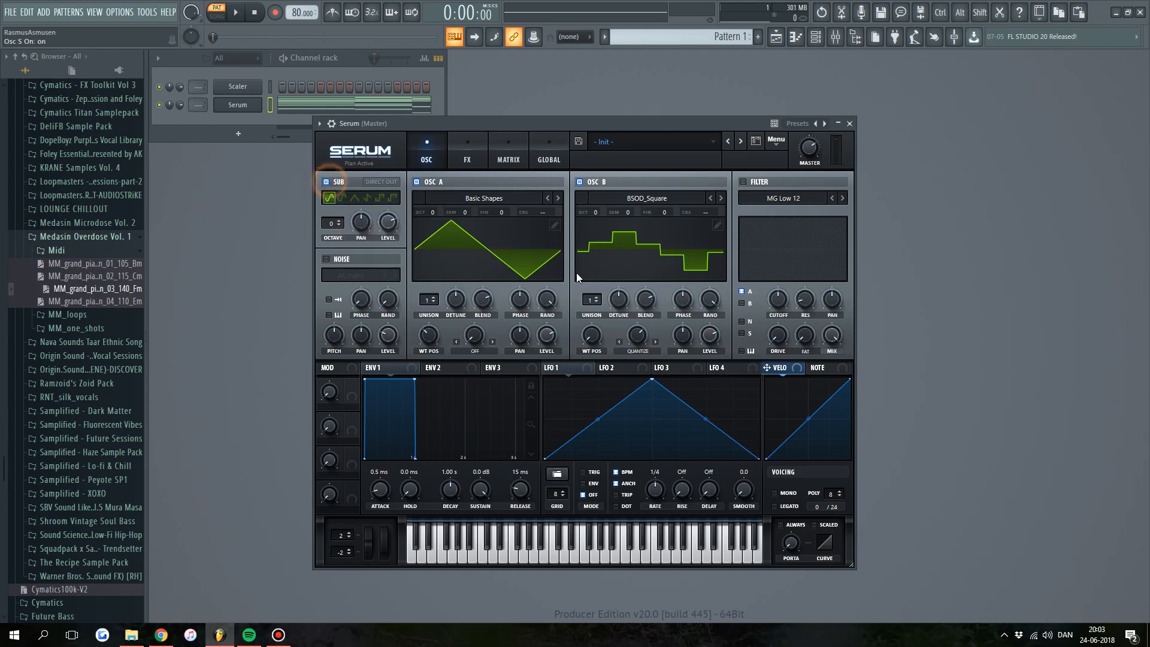
{"action": "left_click", "coordinate": [340, 221]}
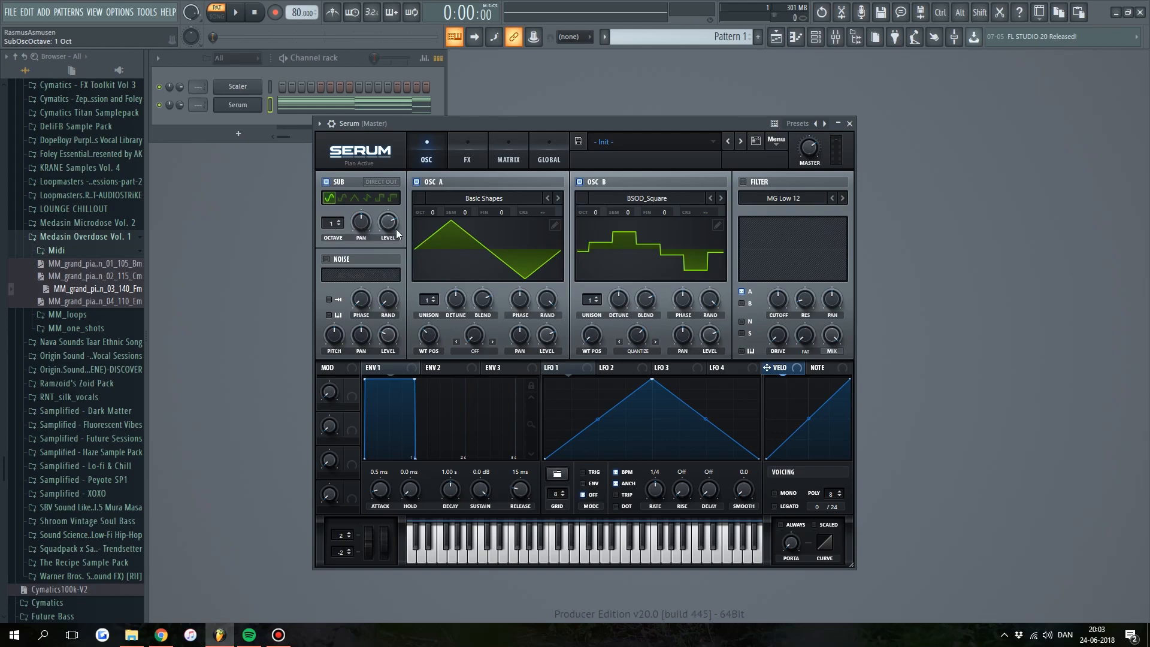
{"action": "left_click_drag", "start_coordinate": [387, 224], "coordinate": [386, 254]}
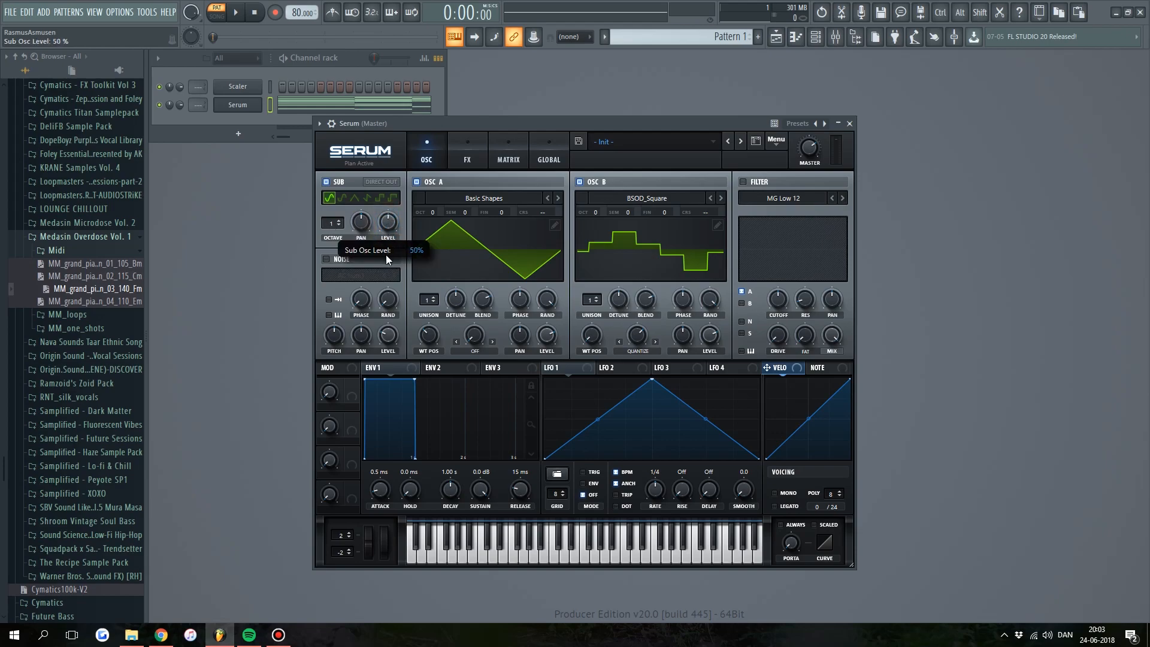
Enable the noise oscillator, load the SOR sample Atmos 18 and turn on its pitch key tracking
{"action": "left_click", "coordinate": [326, 259]}
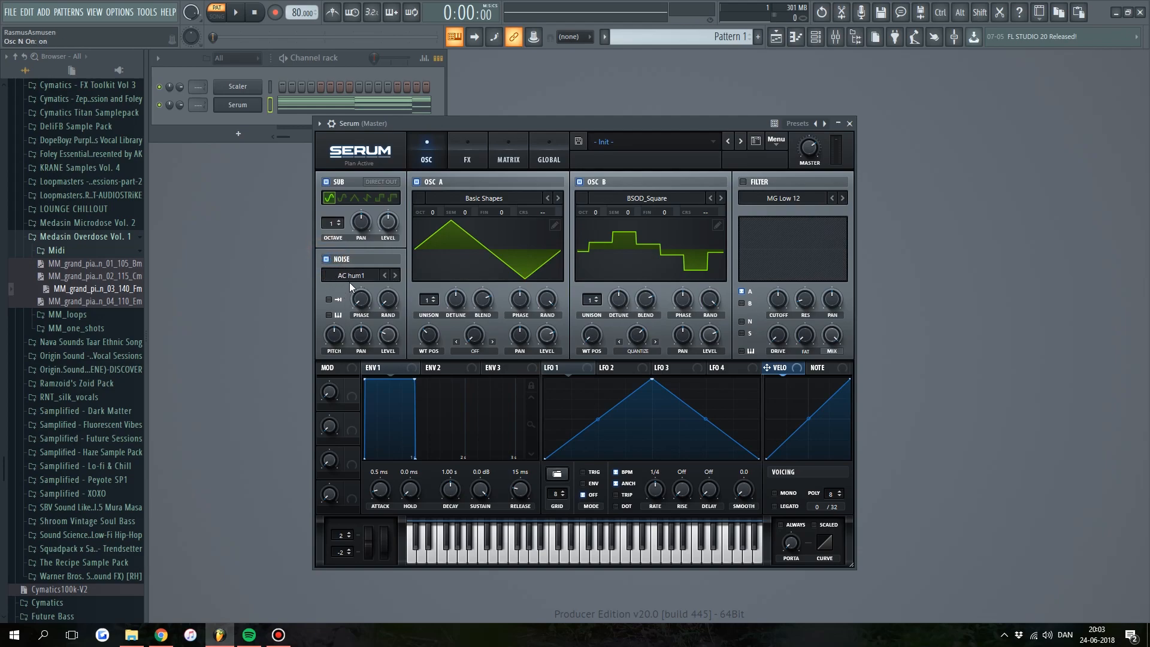
{"action": "left_click", "coordinate": [351, 278]}
{"action": "mouse_move", "coordinate": [372, 344]}
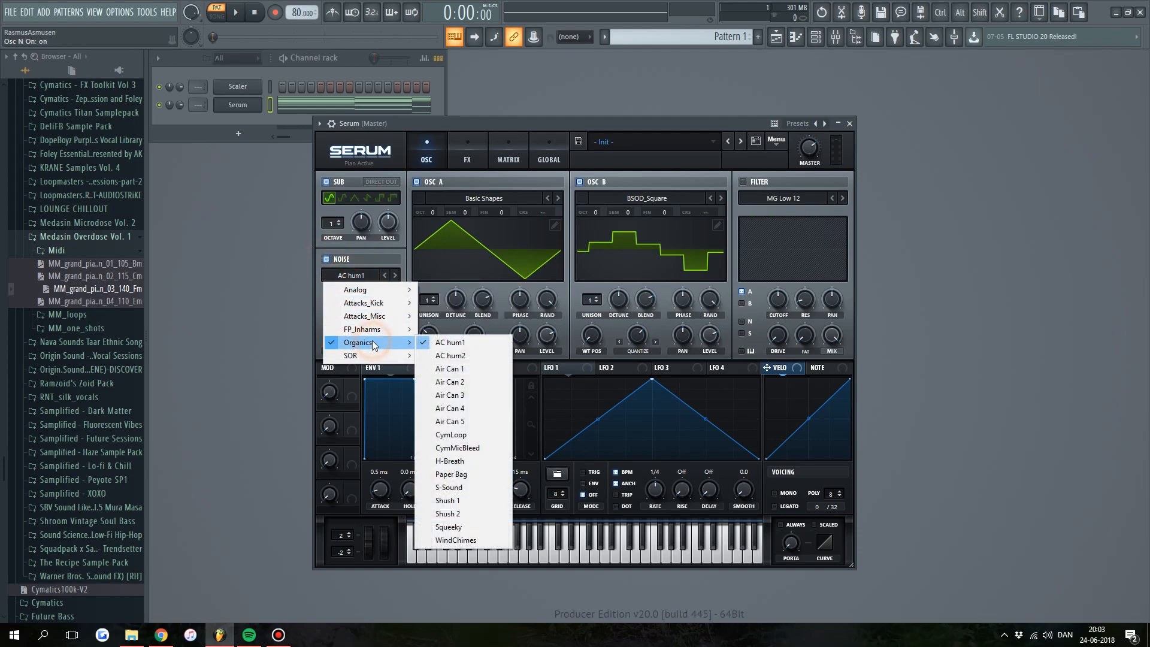
{"action": "mouse_move", "coordinate": [389, 303]}
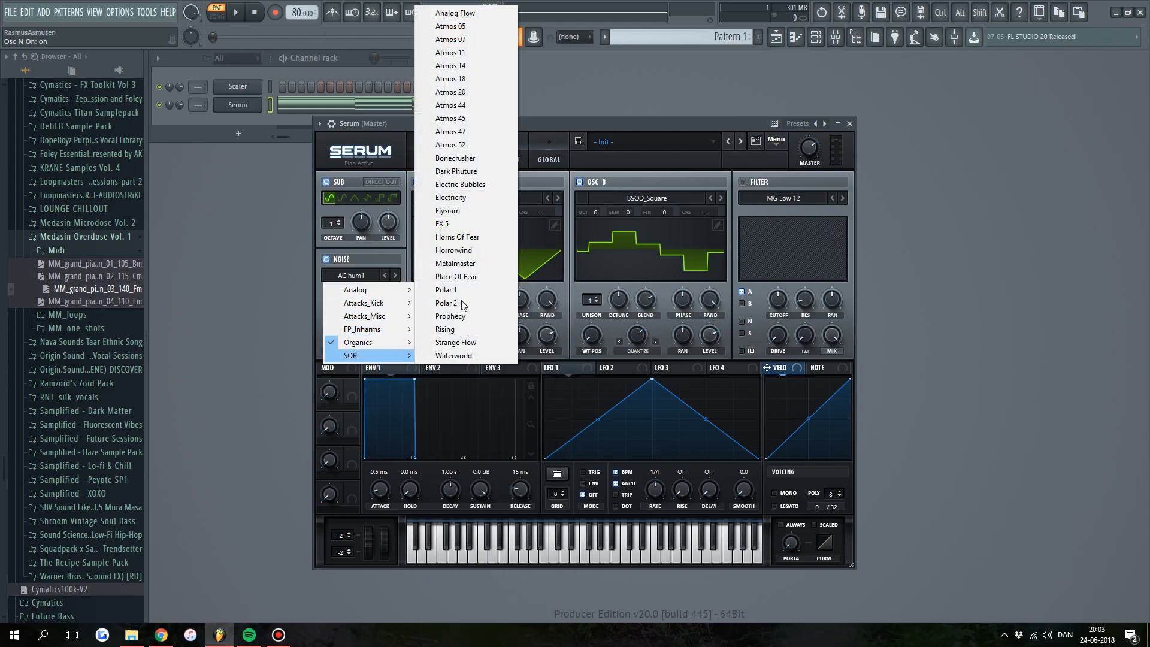
{"action": "left_click", "coordinate": [476, 78]}
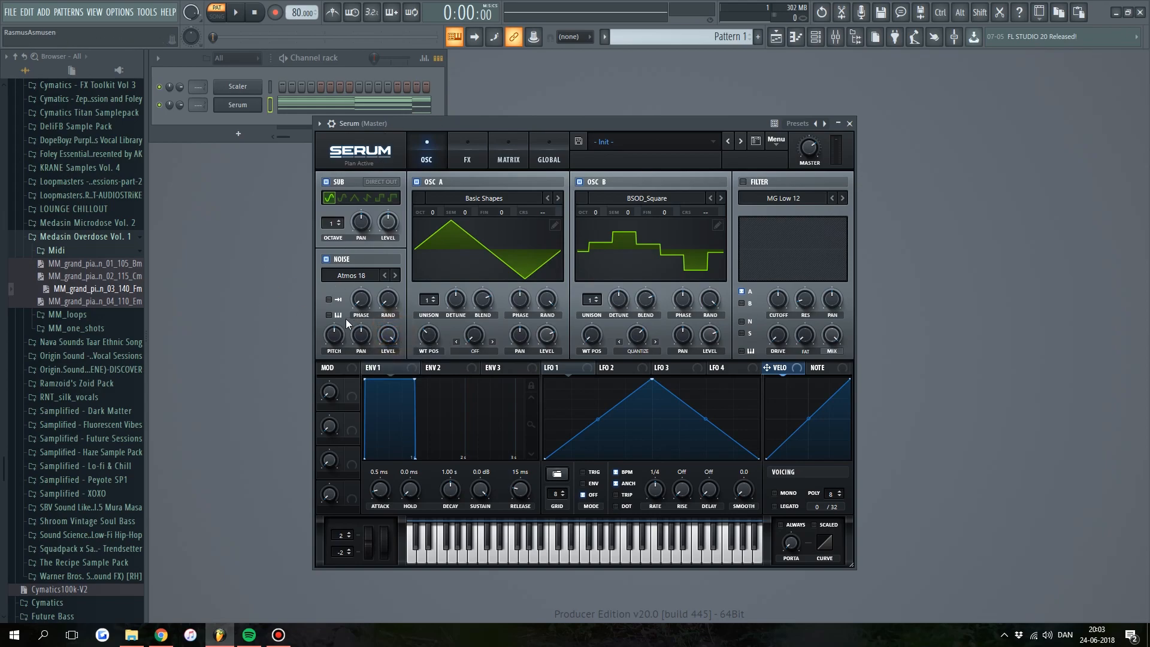
{"action": "left_click", "coordinate": [328, 314]}
Enable the filter, route oscillator B, noise and sub into it, and set the cutoff to 78 Hz
{"action": "left_click", "coordinate": [742, 181]}
{"action": "left_click", "coordinate": [741, 303]}
{"action": "left_click", "coordinate": [741, 321]}
{"action": "left_click", "coordinate": [742, 333]}
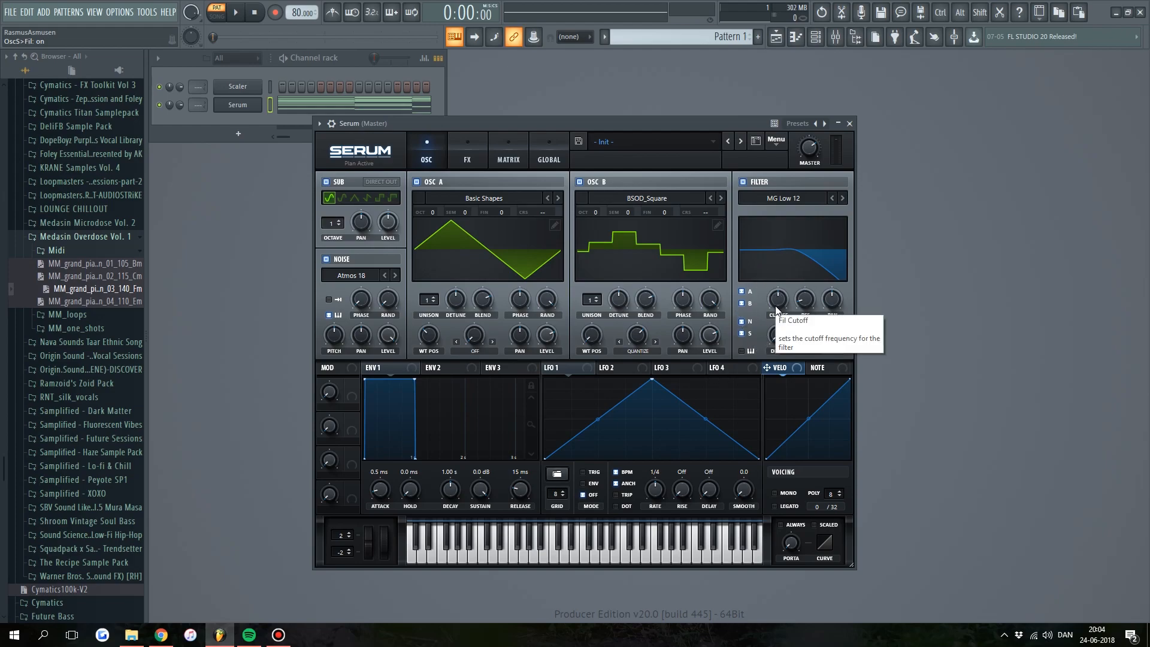
{"action": "left_click_drag", "start_coordinate": [775, 303], "coordinate": [776, 324]}
Shape LFO 1 with its peak near the start, curved rise and decay, and a rate of 1/8
{"action": "left_click_drag", "start_coordinate": [652, 386], "coordinate": [553, 356]}
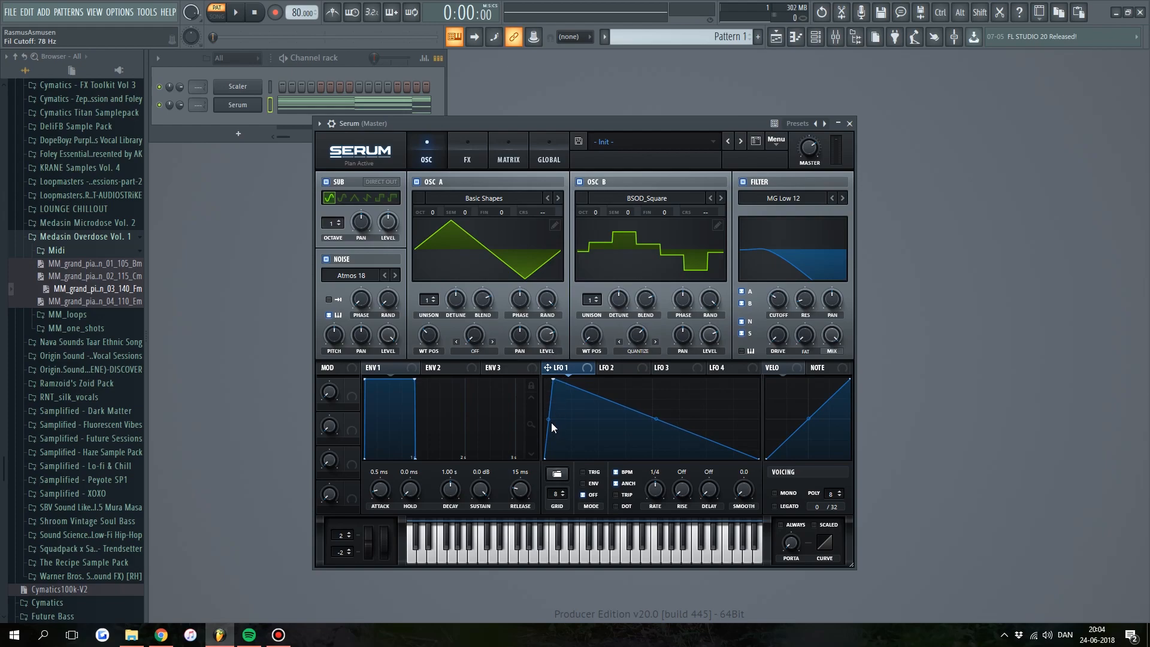
{"action": "left_click_drag", "start_coordinate": [551, 426], "coordinate": [548, 397]}
{"action": "left_click_drag", "start_coordinate": [652, 417], "coordinate": [657, 425]}
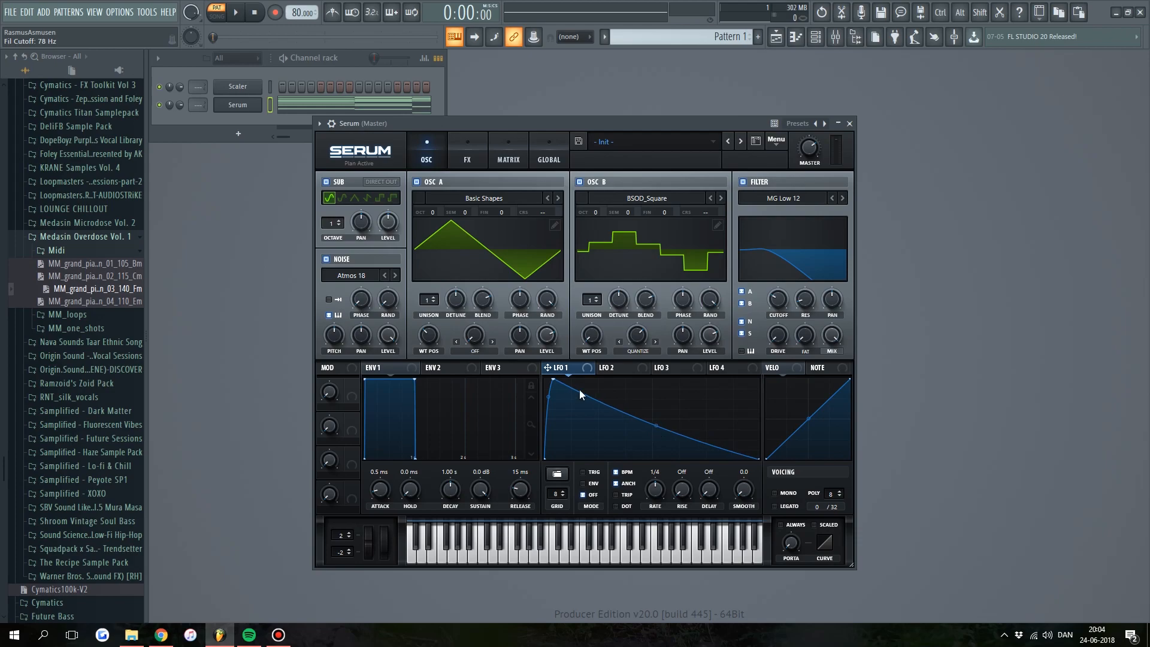
{"action": "left_click", "coordinate": [656, 489]}
Assign LFO 1 to the filter cutoff with a modulation amount of 50
{"action": "left_click_drag", "start_coordinate": [553, 380], "coordinate": [777, 301]}
{"action": "mouse_move", "coordinate": [769, 291]}
{"action": "left_click_drag", "start_coordinate": [771, 290], "coordinate": [768, 299]}
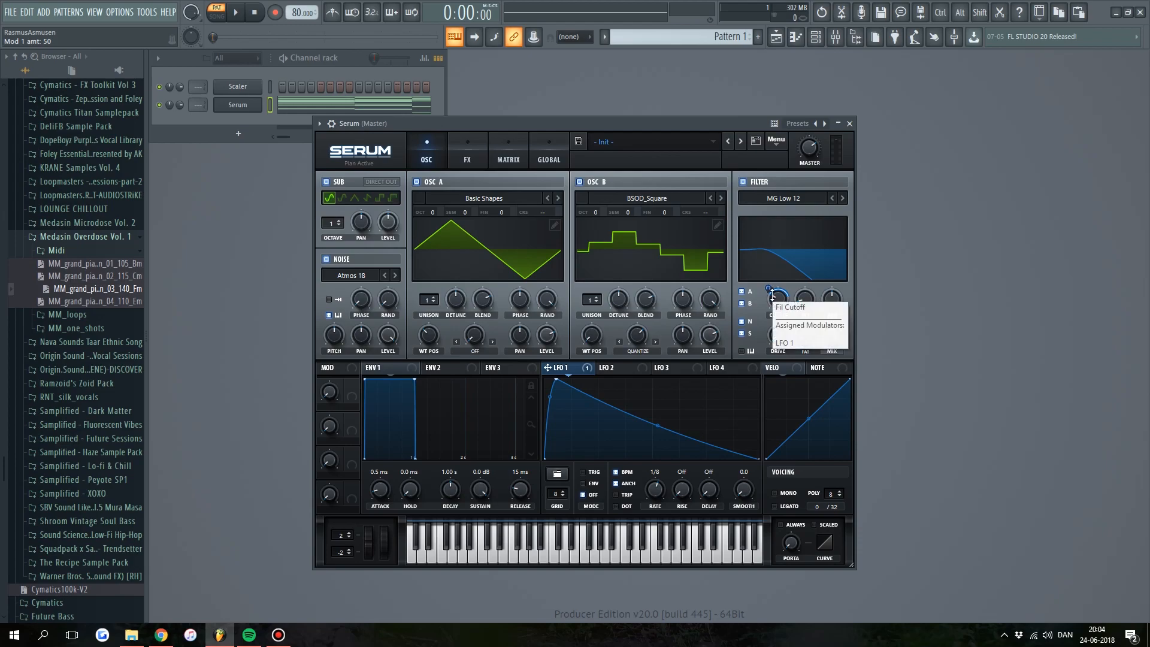
Play the pattern and set LFO 1's modulation amount on the filter cutoff to 26
{"action": "left_click", "coordinate": [928, 302]}
{"action": "key", "text": "space"}
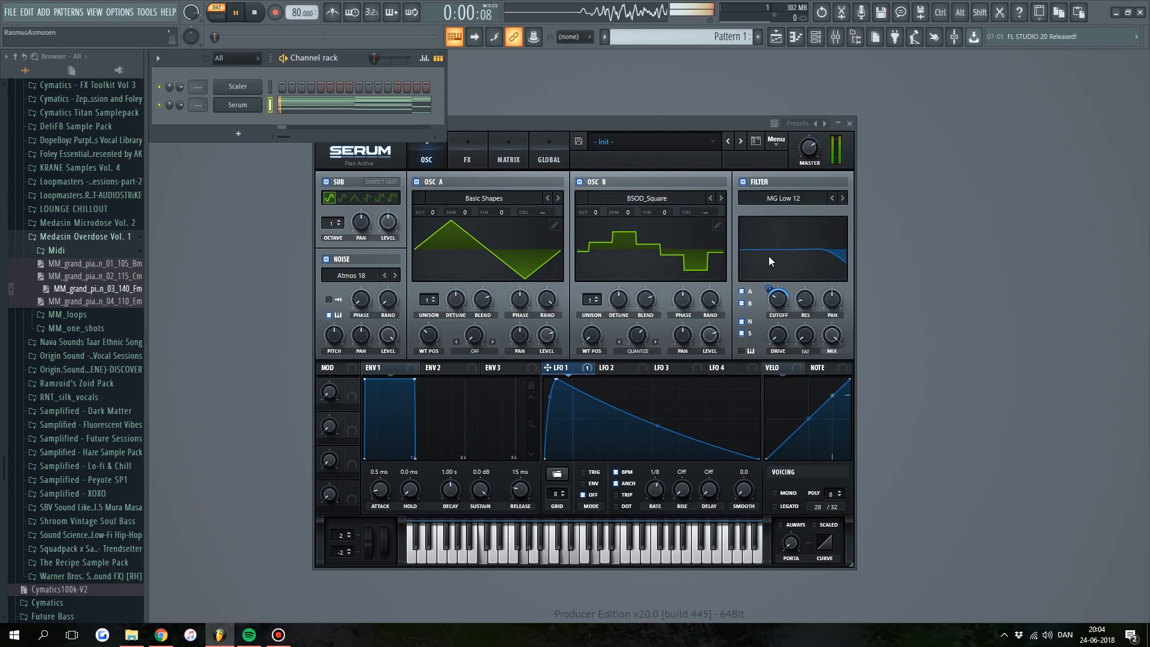
{"action": "left_click", "coordinate": [769, 291]}
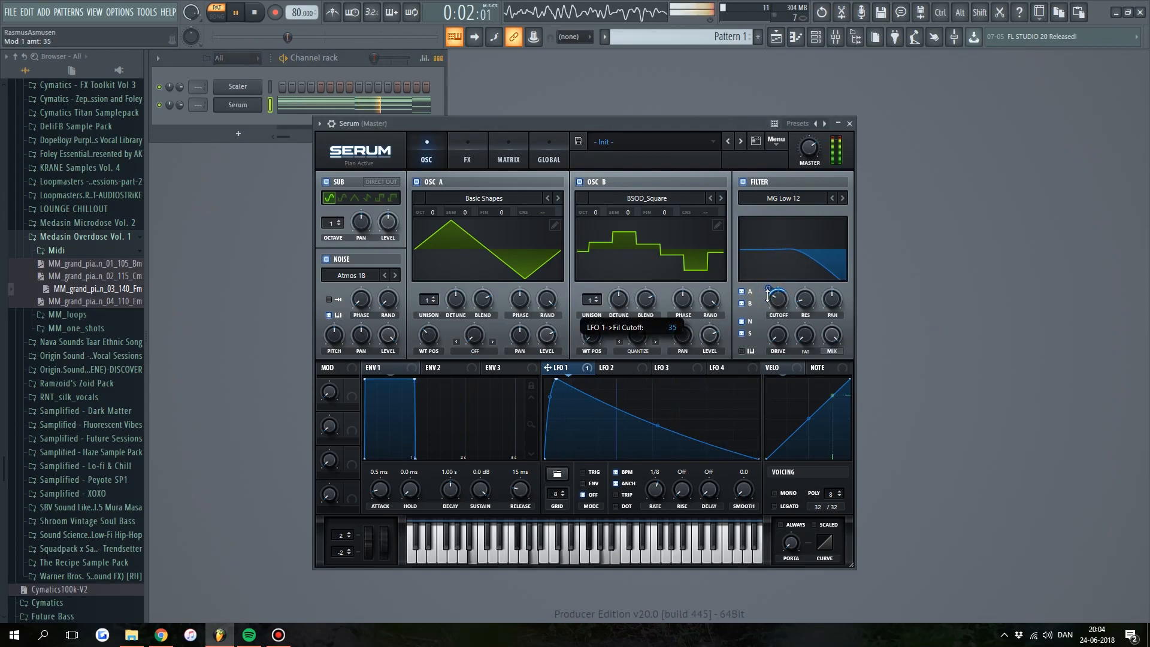
{"action": "left_click_drag", "start_coordinate": [768, 295], "coordinate": [767, 301]}
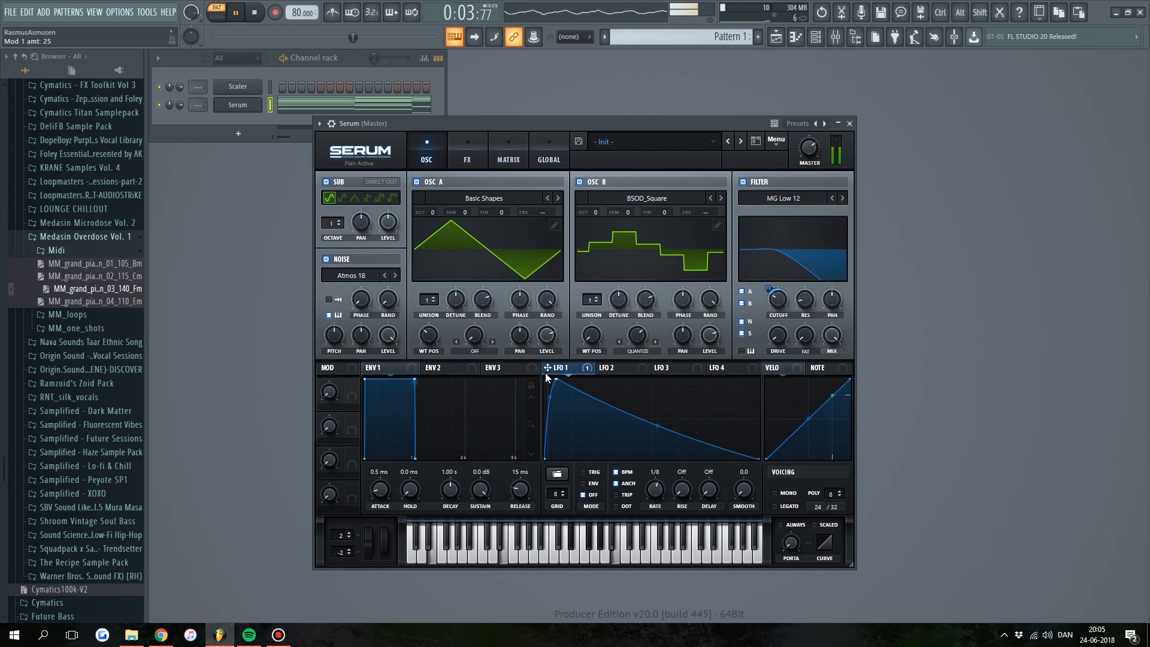
{"action": "mouse_move", "coordinate": [768, 293]}
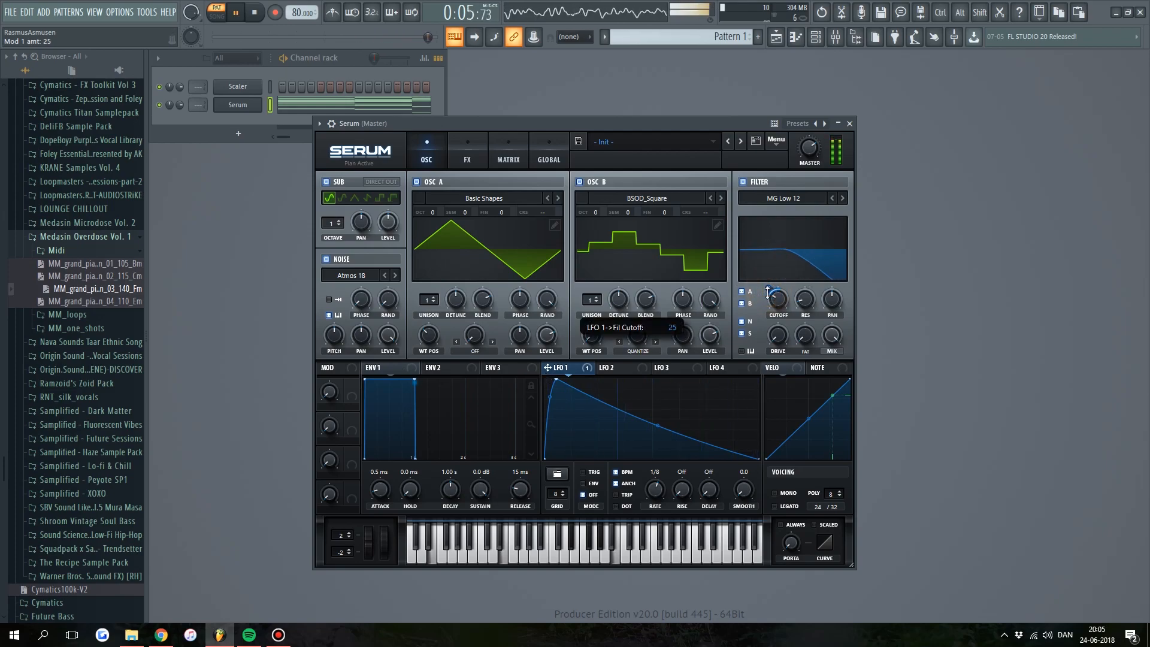
{"action": "left_click_drag", "start_coordinate": [768, 293], "coordinate": [767, 292]}
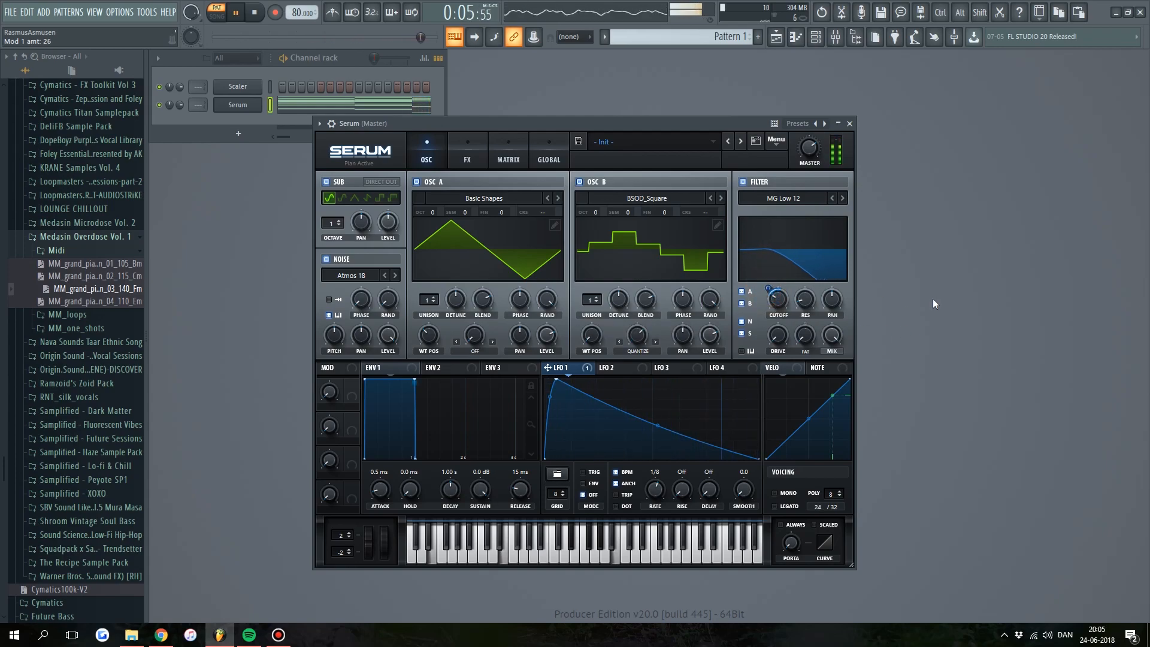
Set Serum's master volume to 57% and stop playback
{"action": "left_click_drag", "start_coordinate": [809, 147], "coordinate": [809, 158]}
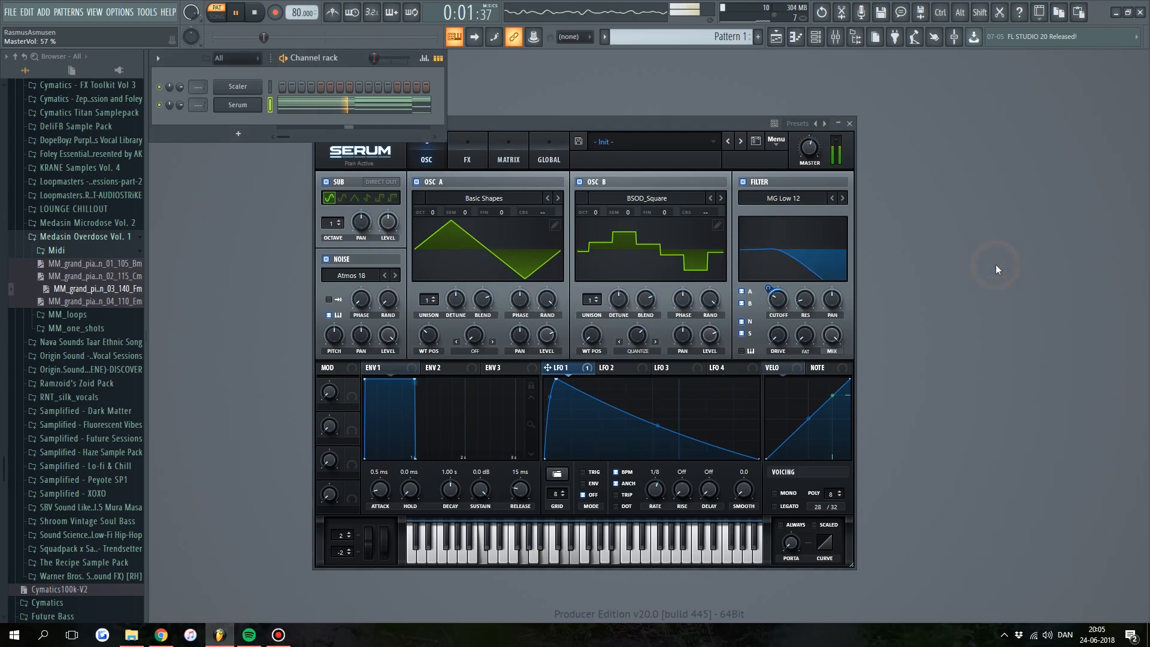
{"action": "key", "text": "space"}
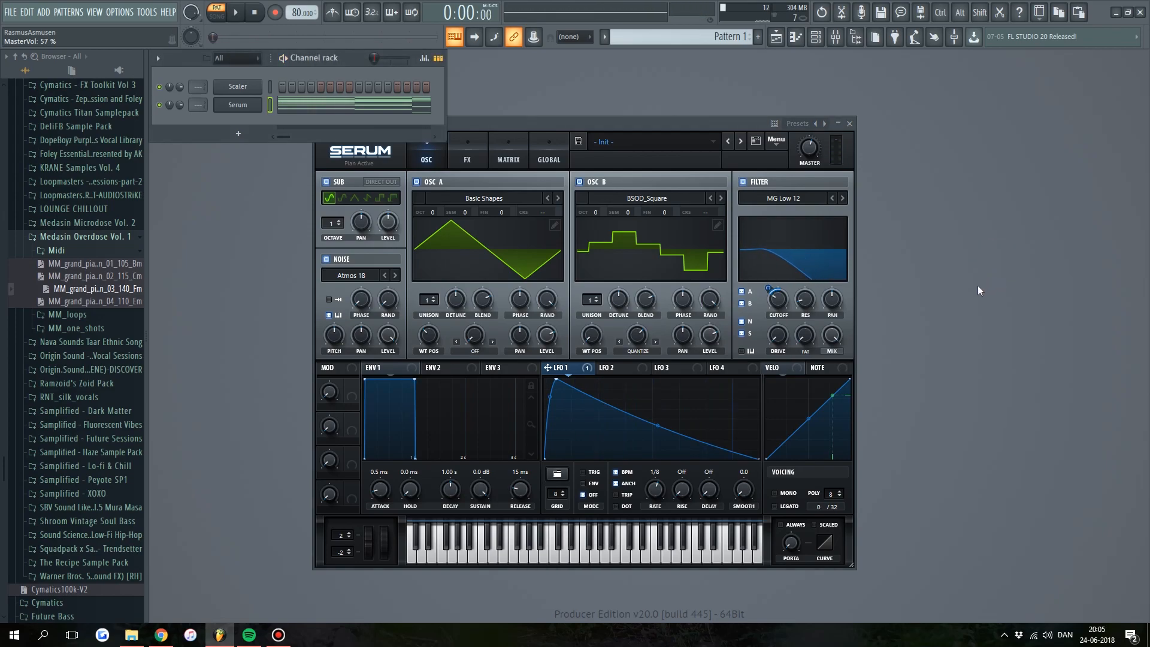
{"action": "right_click", "coordinate": [767, 290]}
{"action": "left_click", "coordinate": [794, 284]}
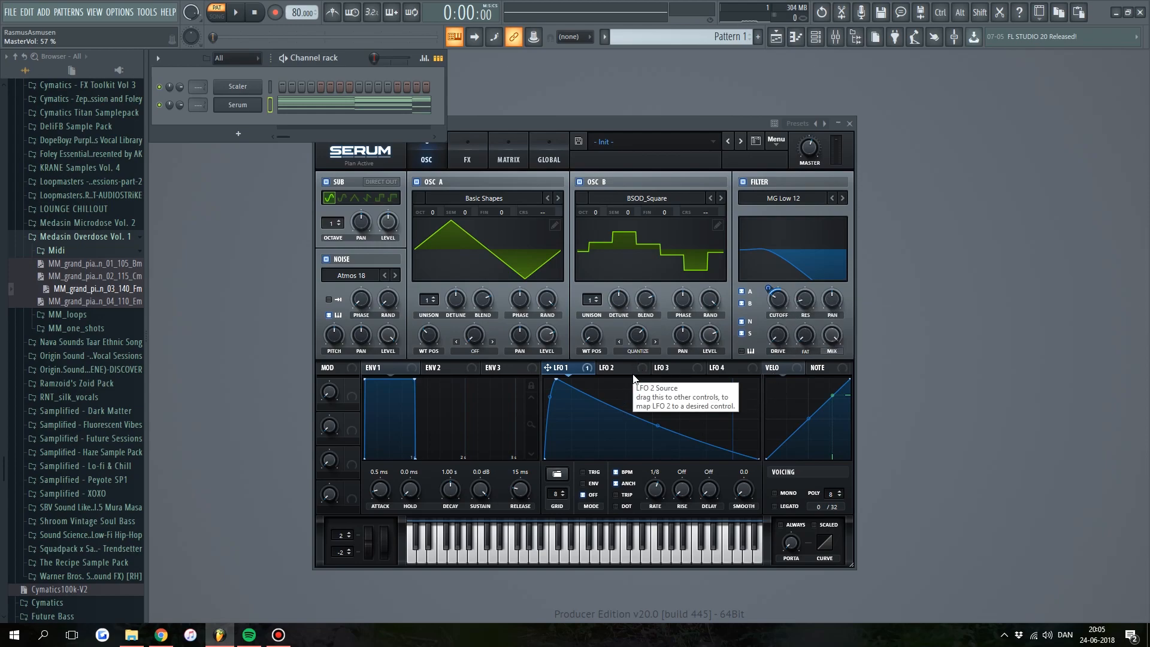
Move the Distortion effect to the front of Serum's effects chain and enable it
{"action": "mouse_move", "coordinate": [610, 127]}
{"action": "left_mouse_down"}
{"action": "mouse_move", "coordinate": [675, 113]}
{"action": "mouse_move", "coordinate": [608, 117]}
{"action": "left_mouse_up"}
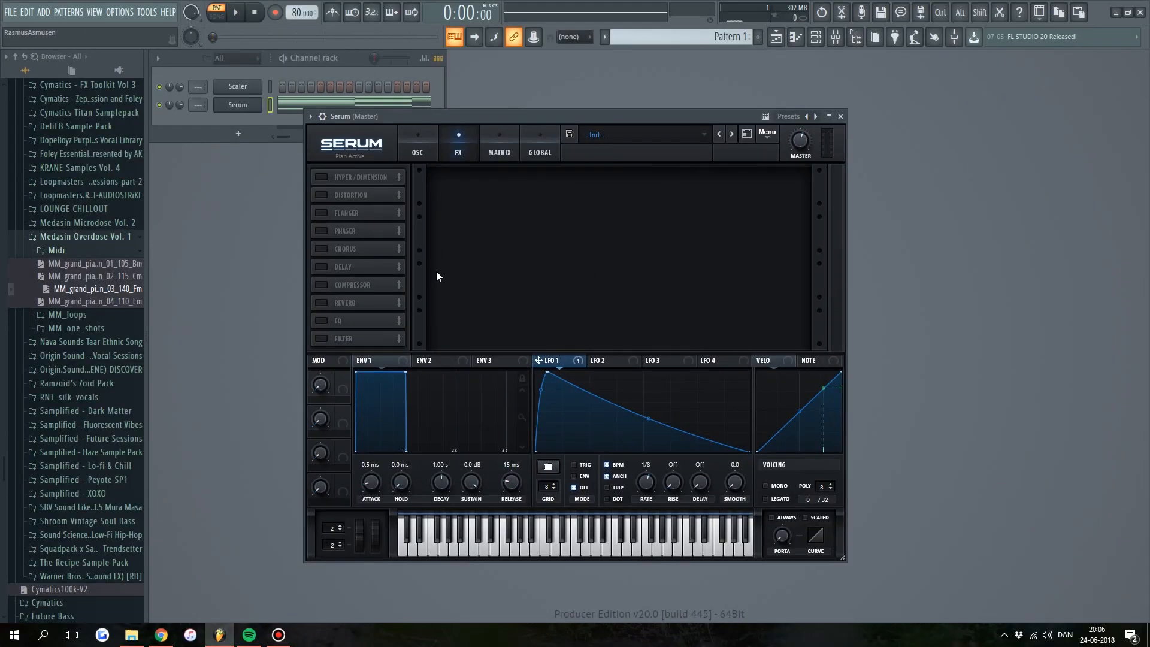
{"action": "left_click_drag", "start_coordinate": [354, 193], "coordinate": [354, 169]}
{"action": "left_click", "coordinate": [321, 177]}
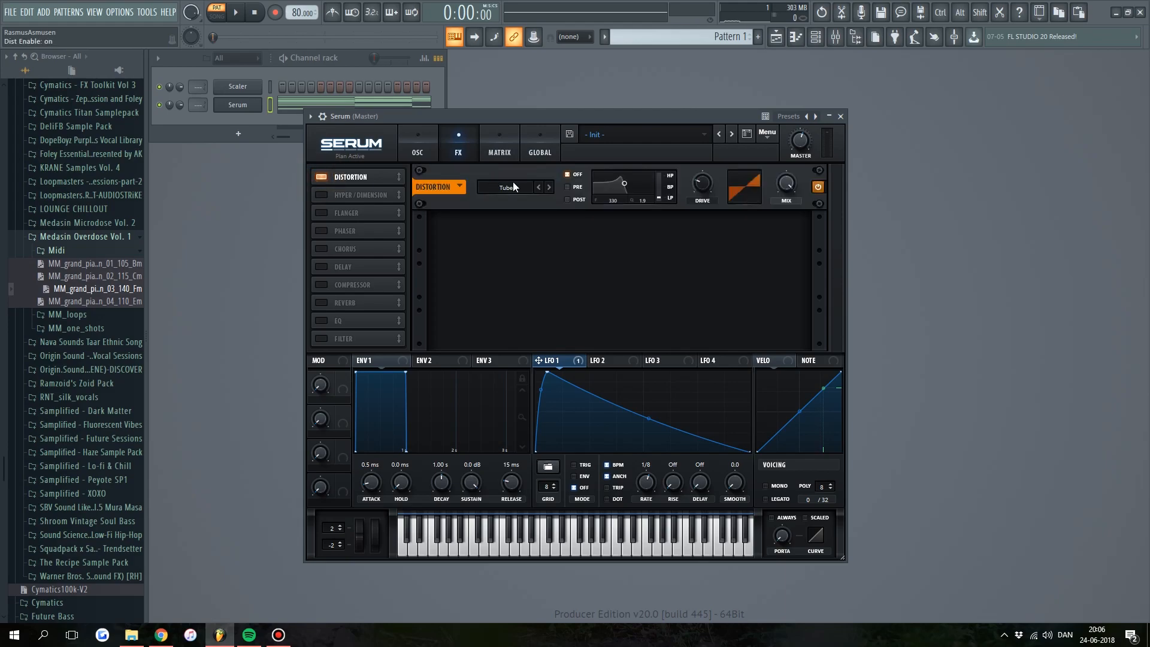
Switch the Distortion type to Downsample, adjust its drive and lower its mix
{"action": "left_click", "coordinate": [513, 188]}
{"action": "left_click", "coordinate": [549, 306]}
{"action": "left_click_drag", "start_coordinate": [702, 188], "coordinate": [703, 197]}
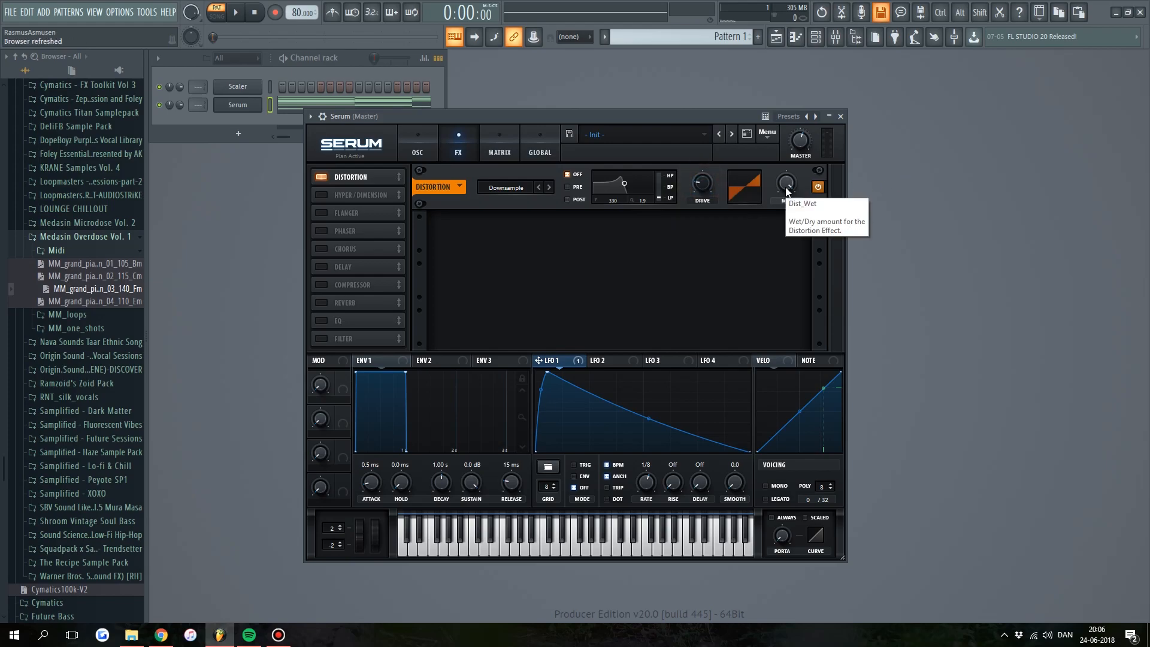
{"action": "left_click_drag", "start_coordinate": [785, 193], "coordinate": [779, 268]}
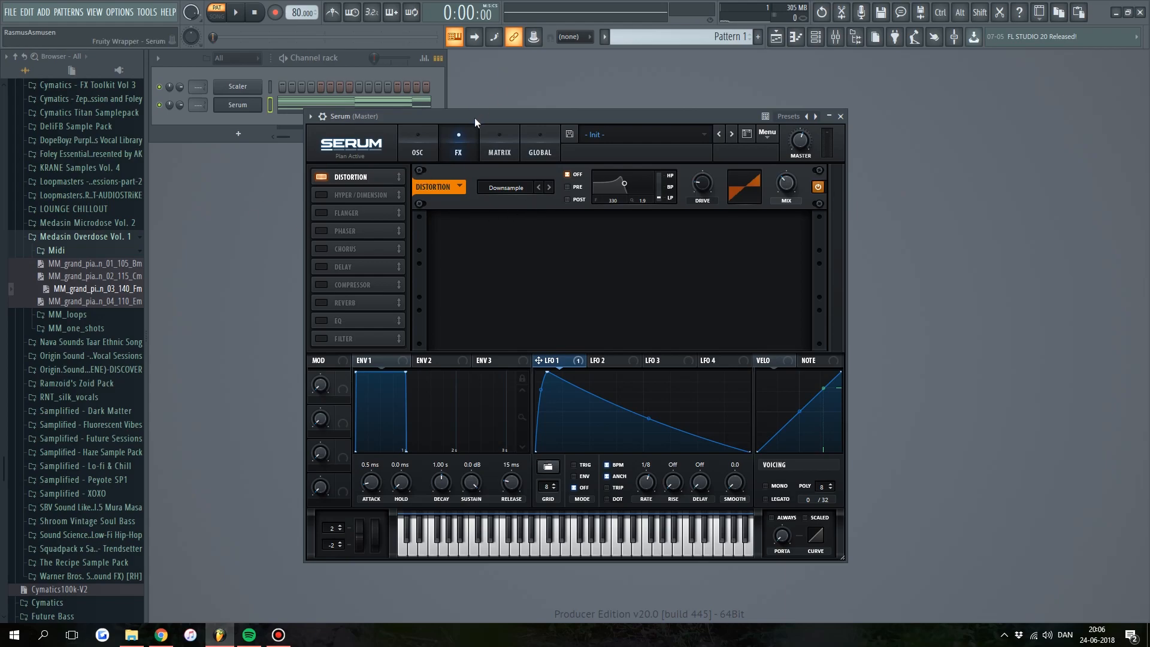
{"action": "left_click_drag", "start_coordinate": [475, 118], "coordinate": [500, 114]}
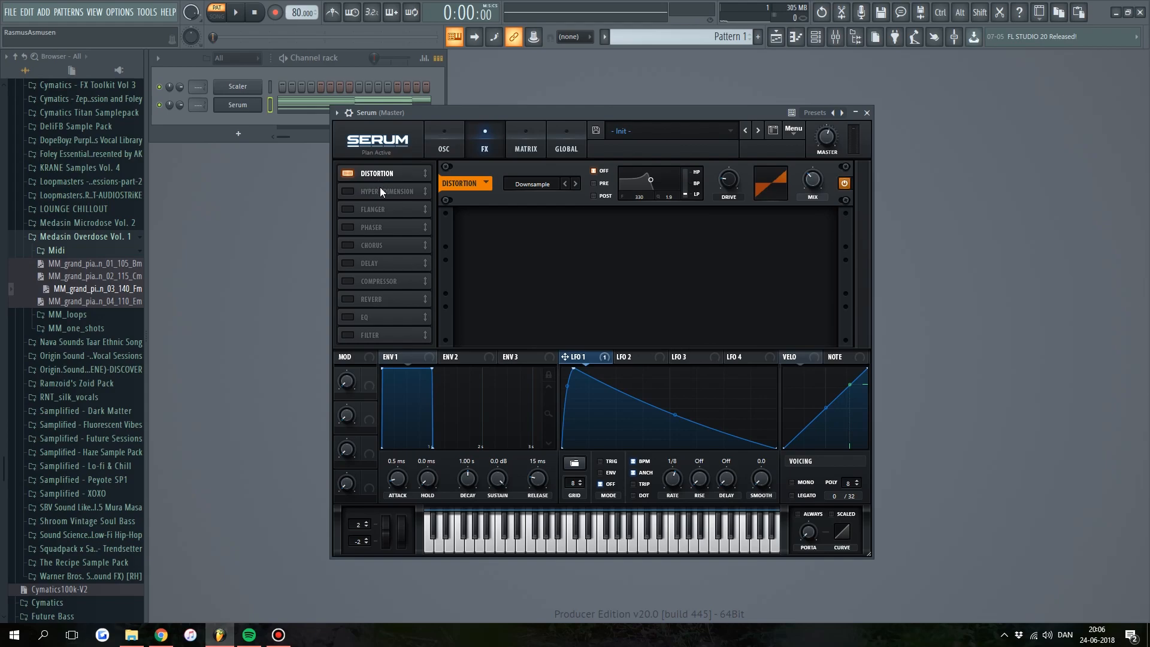
Place the Chorus effect directly after Distortion, enable it and set its rate to 0.08
{"action": "left_click_drag", "start_coordinate": [371, 245], "coordinate": [379, 189]}
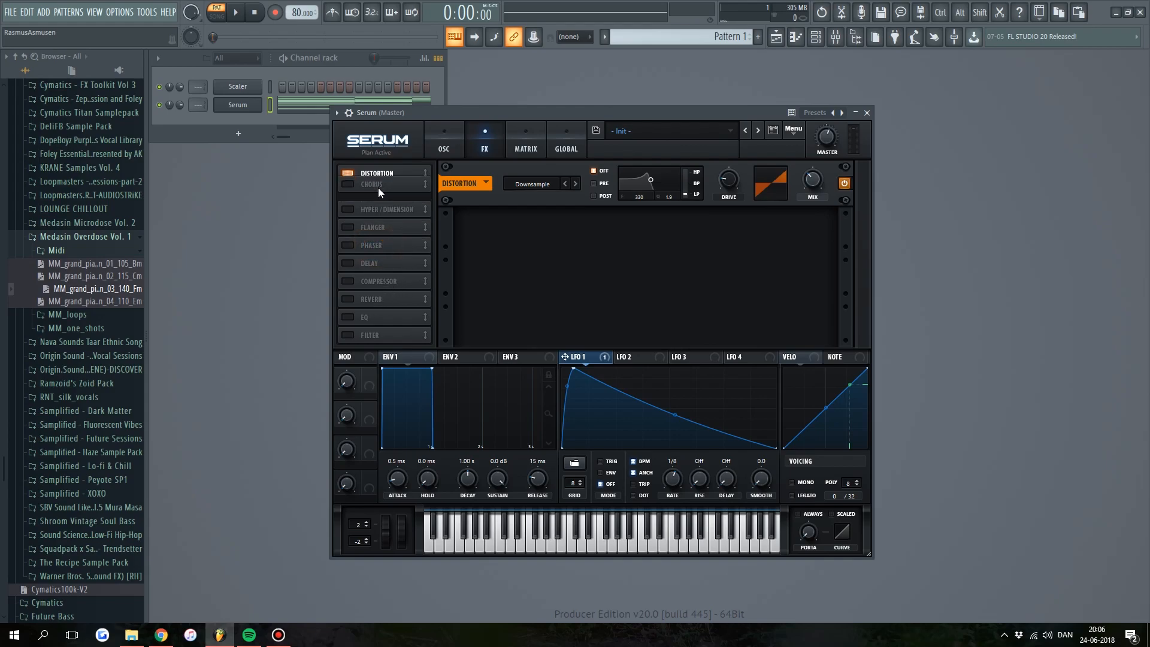
{"action": "left_click", "coordinate": [348, 190]}
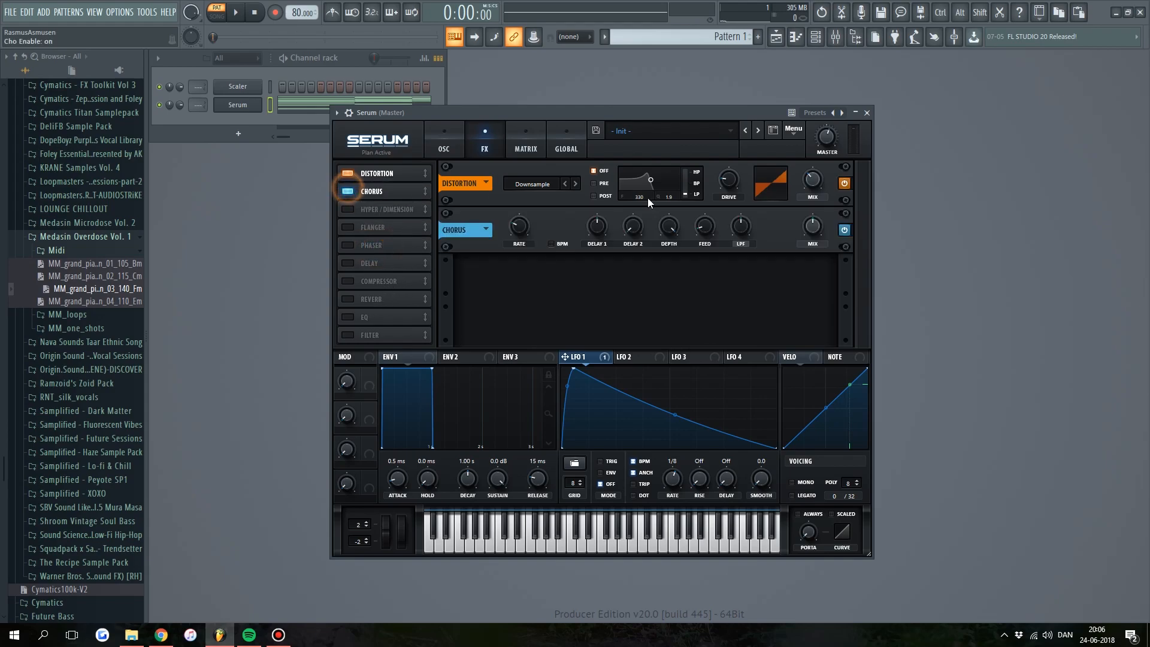
{"action": "double_click", "coordinate": [518, 227]}
{"action": "type", "text": "0.08"}
{"action": "key", "text": "Return"}
Raise the chorus's first delay, set its second delay to about 13.7 ms and adjust the depth
{"action": "left_click_drag", "start_coordinate": [596, 233], "coordinate": [637, 121]}
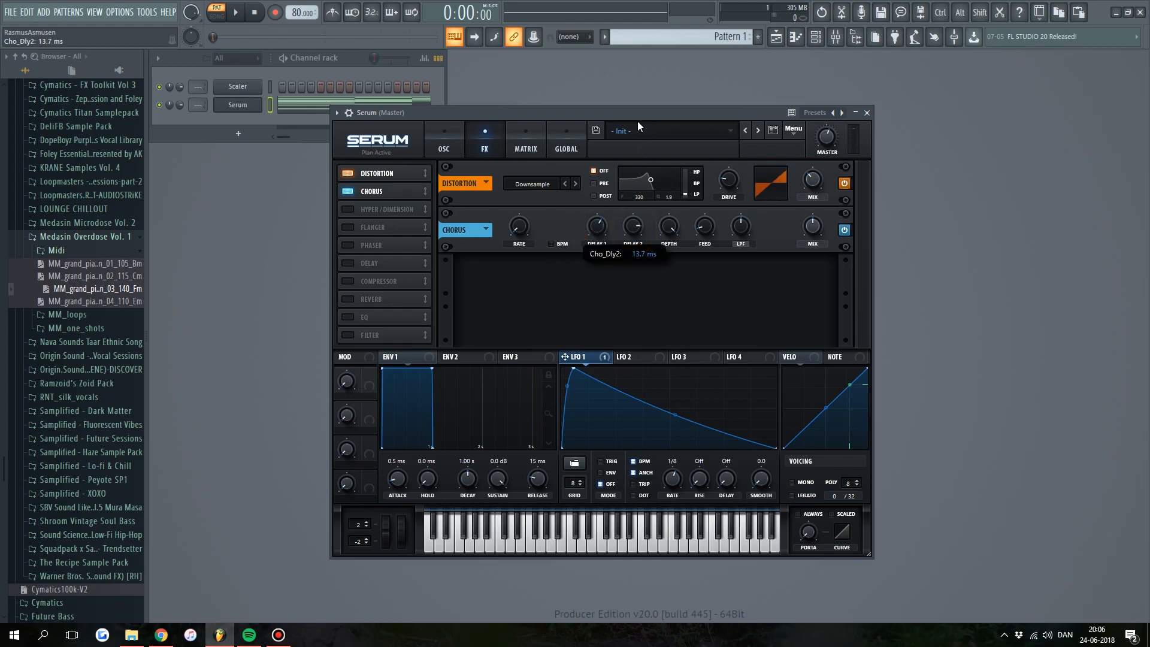
{"action": "left_click_drag", "start_coordinate": [638, 119], "coordinate": [639, 117]}
{"action": "left_click_drag", "start_coordinate": [670, 225], "coordinate": [714, 243]}
Set the chorus feedback to 73%, raise its low-pass filter cutoff and set the mix to 35%
{"action": "left_click_drag", "start_coordinate": [715, 195], "coordinate": [715, 178]}
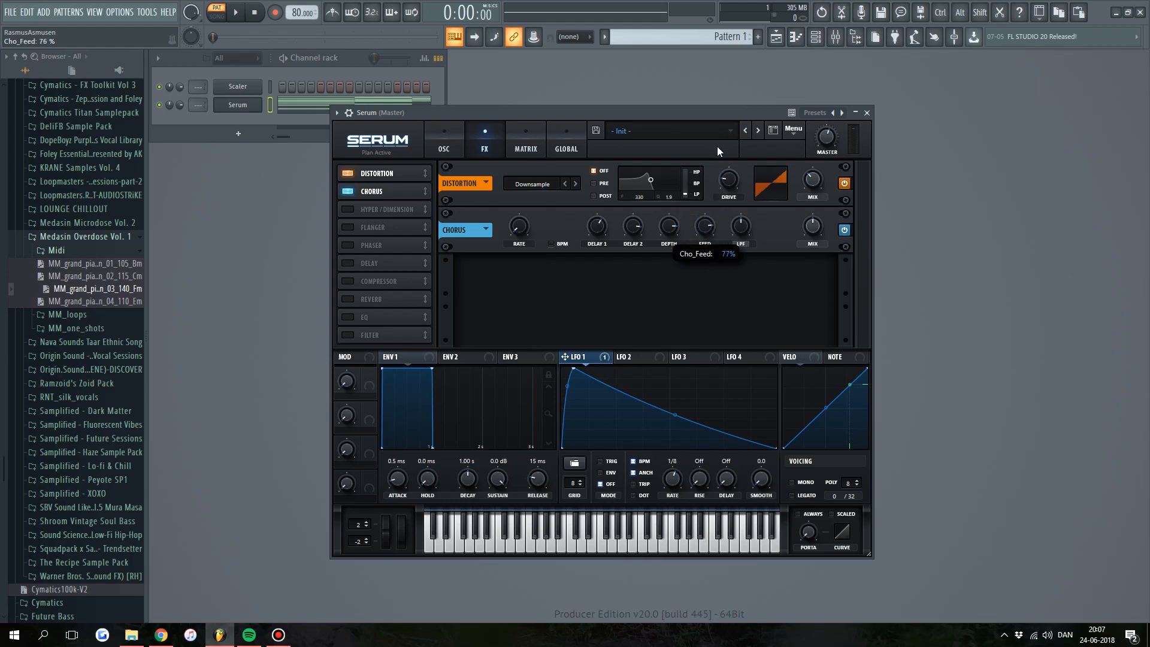
{"action": "left_click_drag", "start_coordinate": [717, 146], "coordinate": [717, 146]}
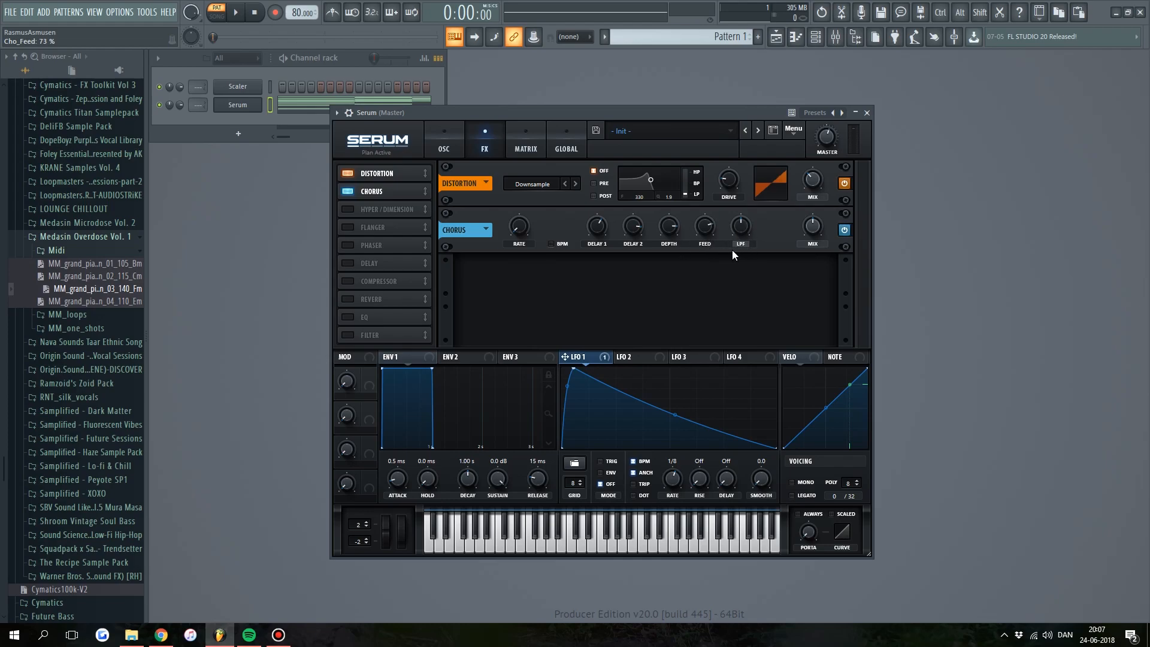
{"action": "left_click_drag", "start_coordinate": [741, 227], "coordinate": [747, 191]}
{"action": "left_click_drag", "start_coordinate": [812, 226], "coordinate": [812, 248]}
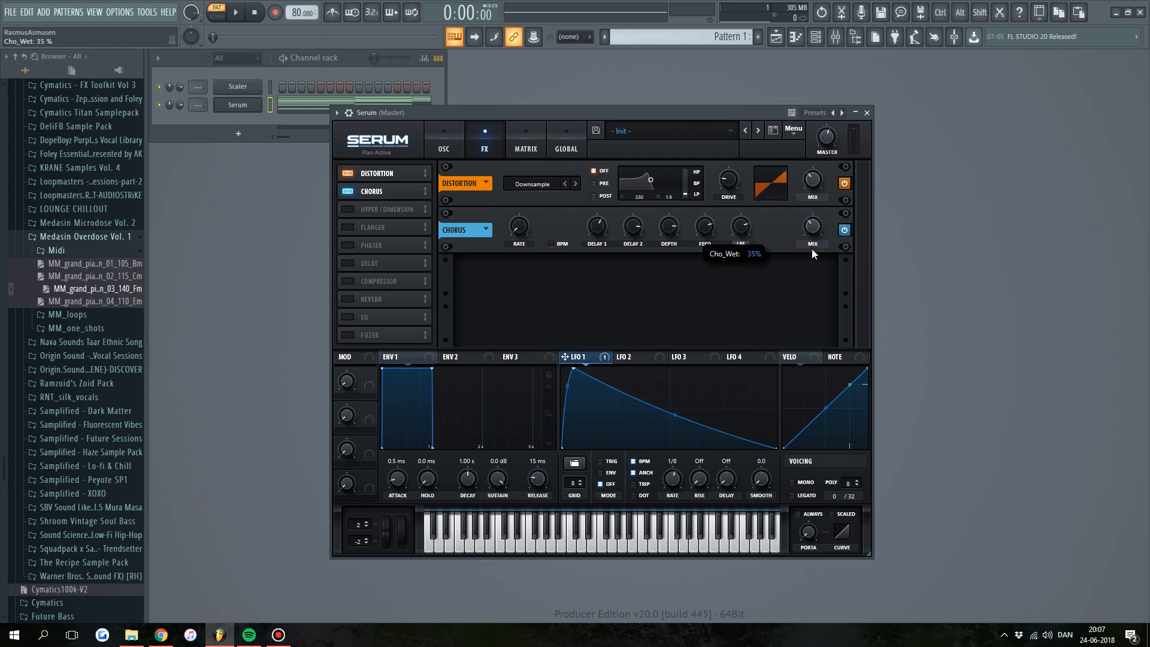
Place the Delay effect directly after Chorus, enable it and raise its feedback
{"action": "left_click_drag", "start_coordinate": [379, 265], "coordinate": [379, 208]}
{"action": "left_click", "coordinate": [347, 209]}
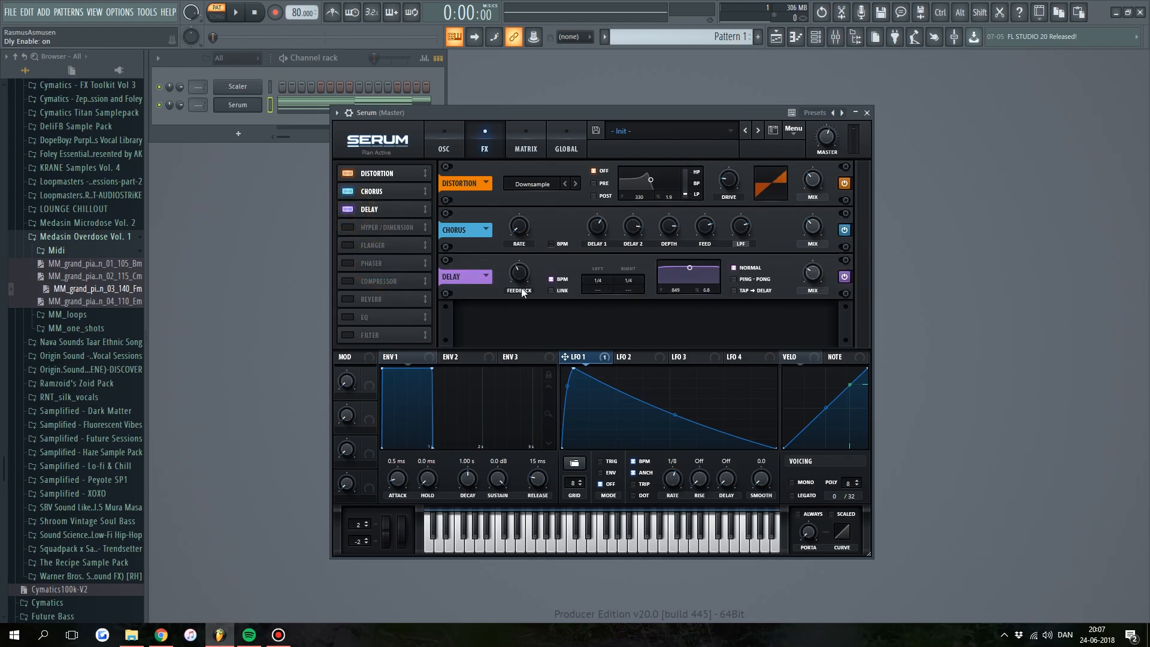
{"action": "left_click_drag", "start_coordinate": [525, 272], "coordinate": [528, 245]}
Link the delay times at 1/64, set the delay filter to 8387 with a width of 4.9, and use Ping-Pong mode
{"action": "left_click", "coordinate": [563, 290]}
{"action": "left_click", "coordinate": [599, 280]}
{"action": "left_click_drag", "start_coordinate": [600, 277], "coordinate": [601, 328]}
{"action": "mouse_move", "coordinate": [697, 267]}
{"action": "left_mouse_down"}
{"action": "mouse_move", "coordinate": [720, 269]}
{"action": "mouse_move", "coordinate": [712, 275]}
{"action": "left_mouse_up"}
{"action": "left_click", "coordinate": [741, 280]}
Place and enable the EQ after Delay, with its low band as a low cut at 105 Hz and a Q of 44%
{"action": "left_click_drag", "start_coordinate": [371, 317], "coordinate": [378, 225]}
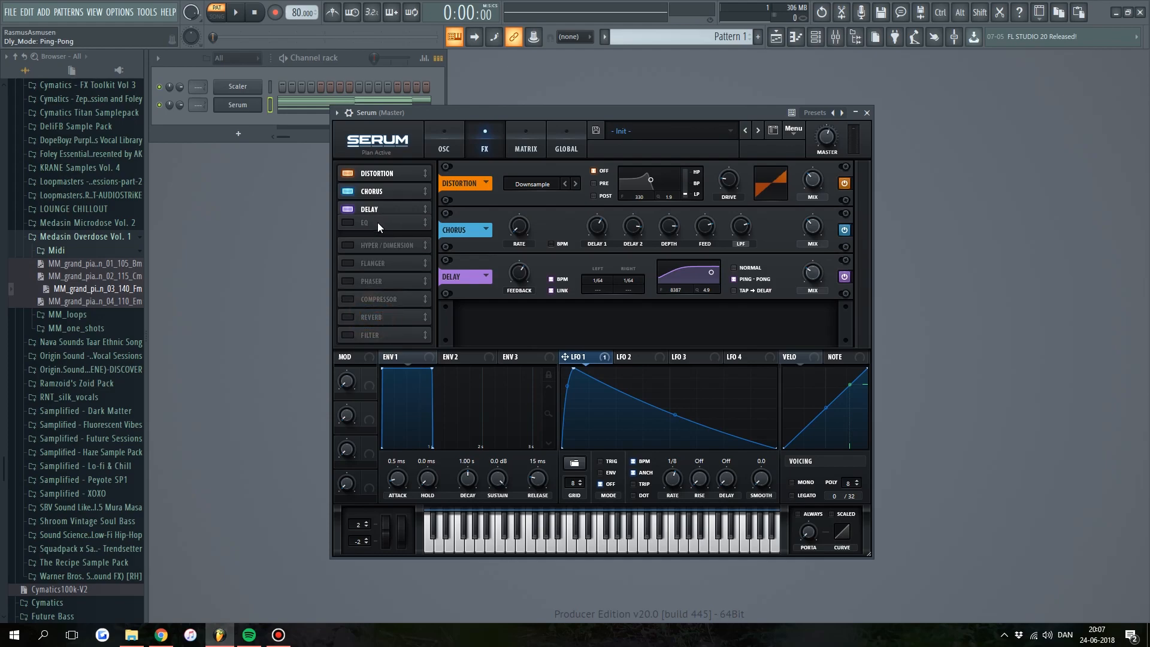
{"action": "left_click", "coordinate": [351, 228]}
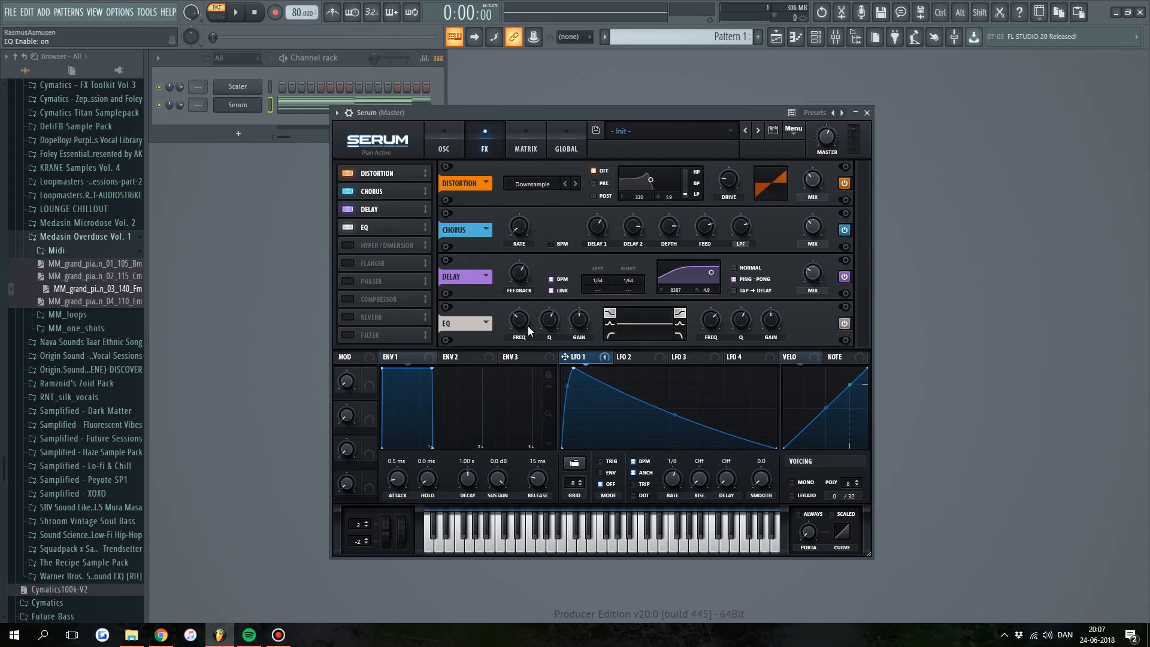
{"action": "left_click", "coordinate": [610, 334]}
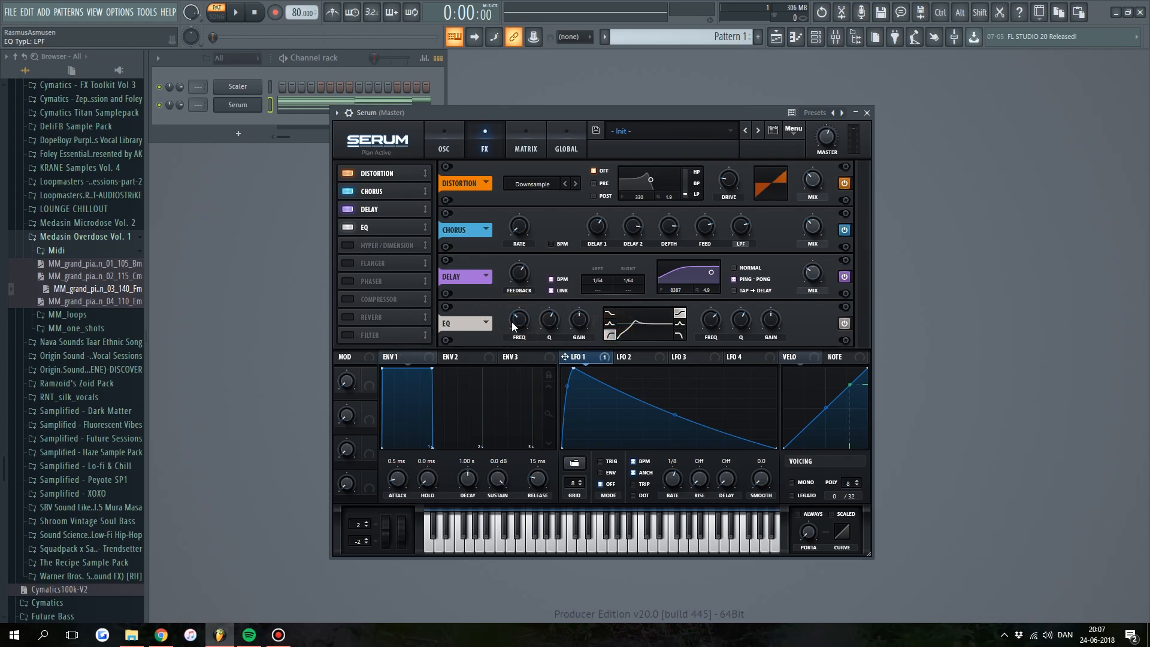
{"action": "left_click_drag", "start_coordinate": [545, 330], "coordinate": [545, 329]}
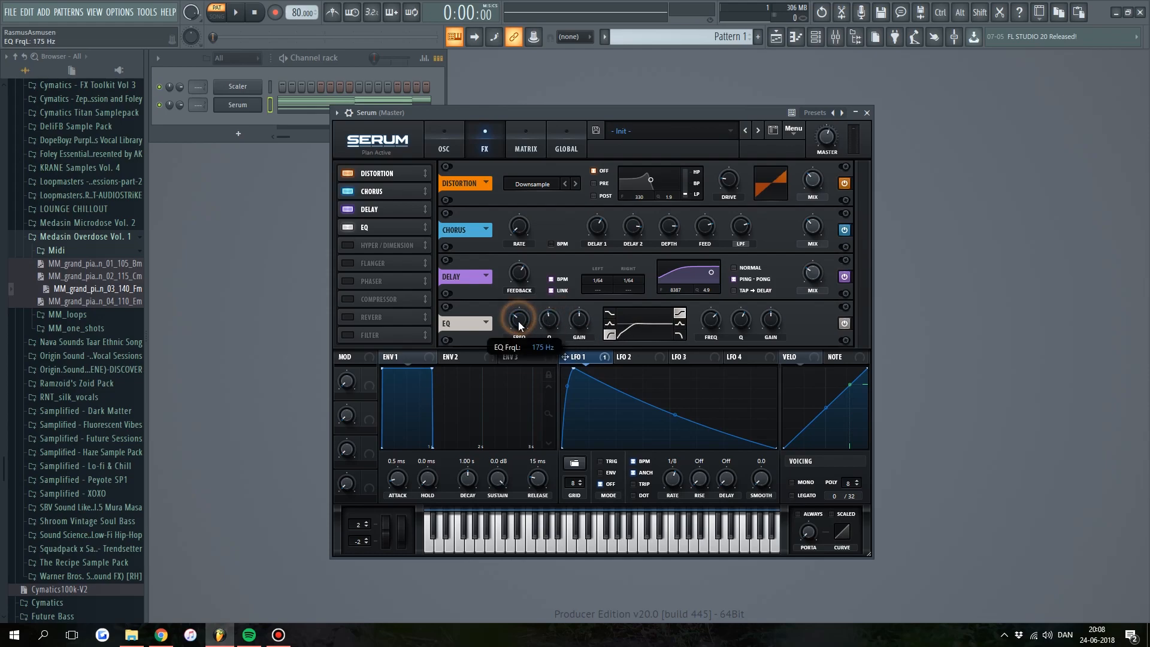
{"action": "left_click_drag", "start_coordinate": [549, 322], "coordinate": [549, 321]}
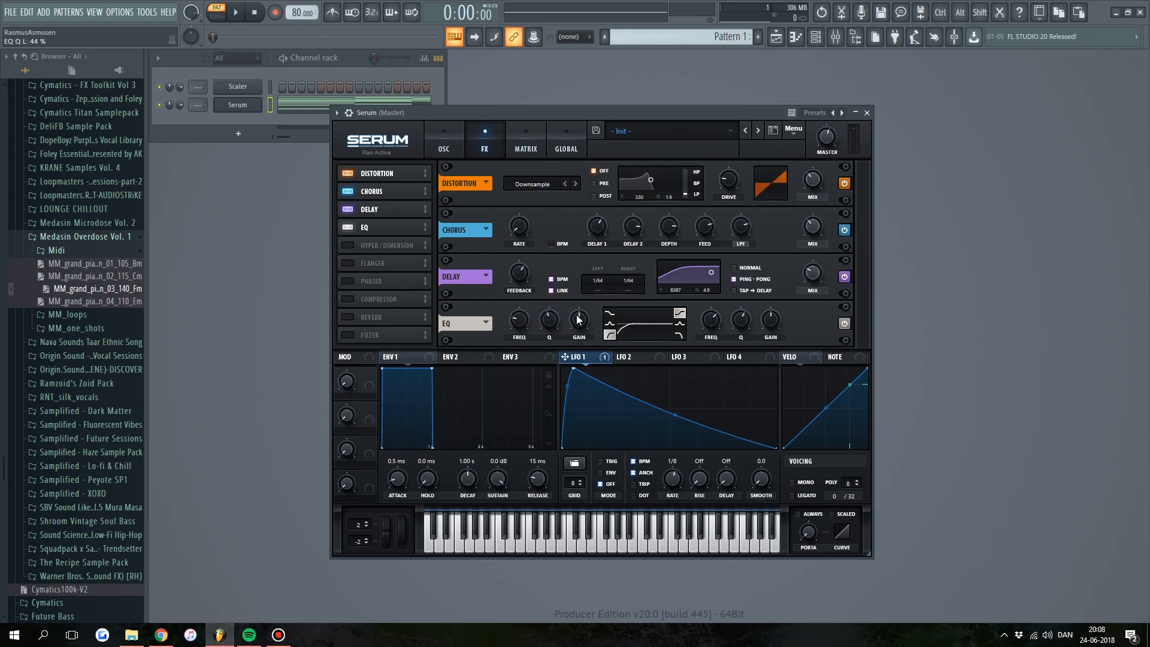
{"action": "left_click", "coordinate": [519, 319]}
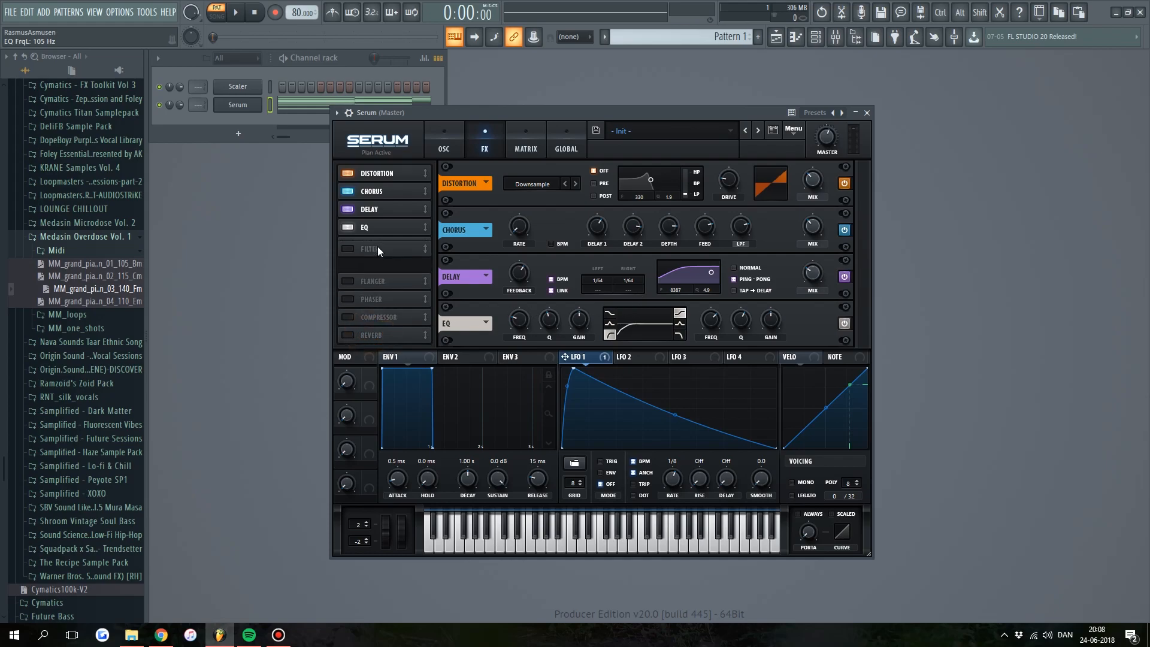
Place and enable the Compressor after the EQ, with a threshold of -12.9 dB, a 3:1 ratio and an adjusted attack
{"action": "left_click_drag", "start_coordinate": [387, 301], "coordinate": [380, 251]}
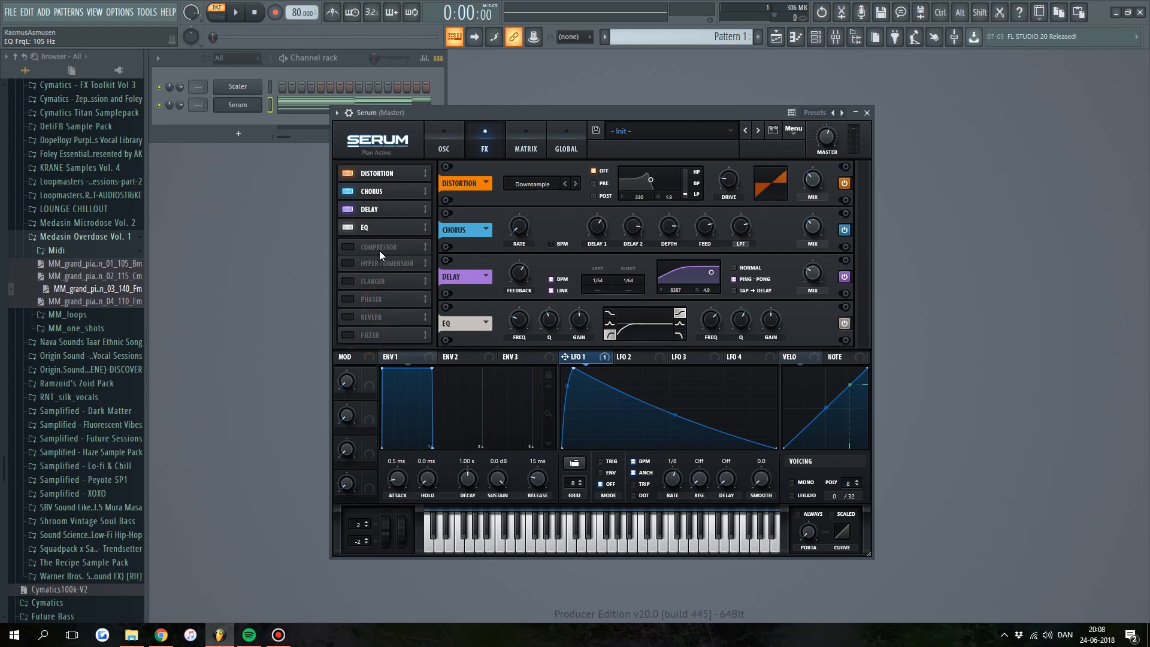
{"action": "left_click", "coordinate": [345, 244]}
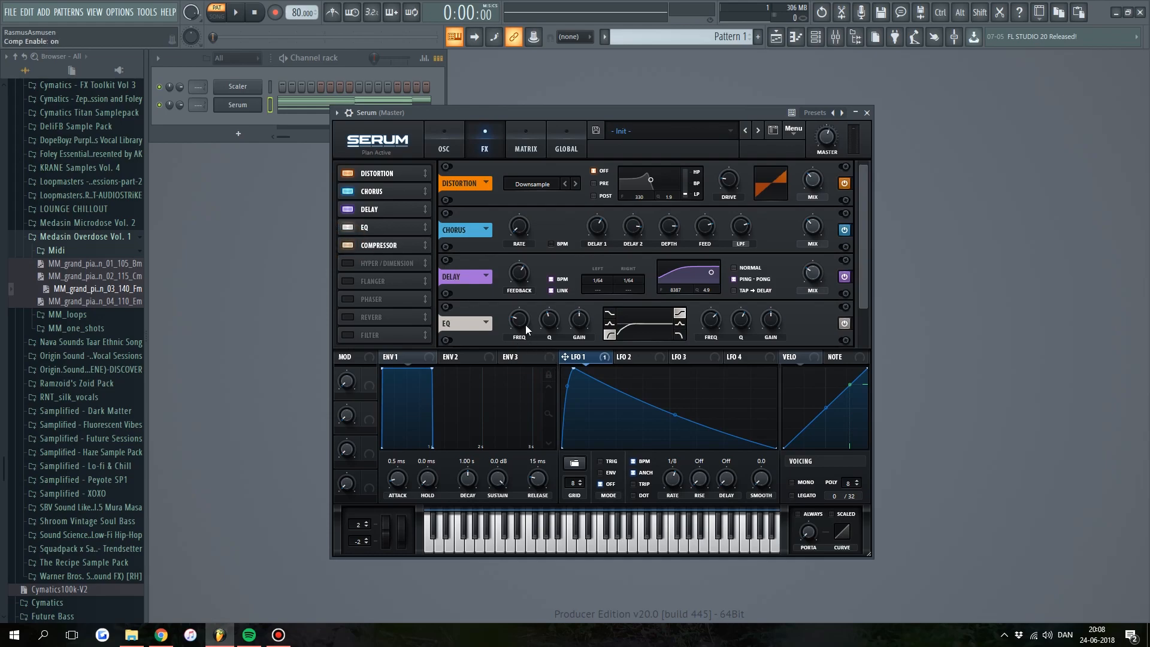
{"action": "scroll", "coordinate": [479, 307], "scroll_direction": "down", "scroll_amount": 1}
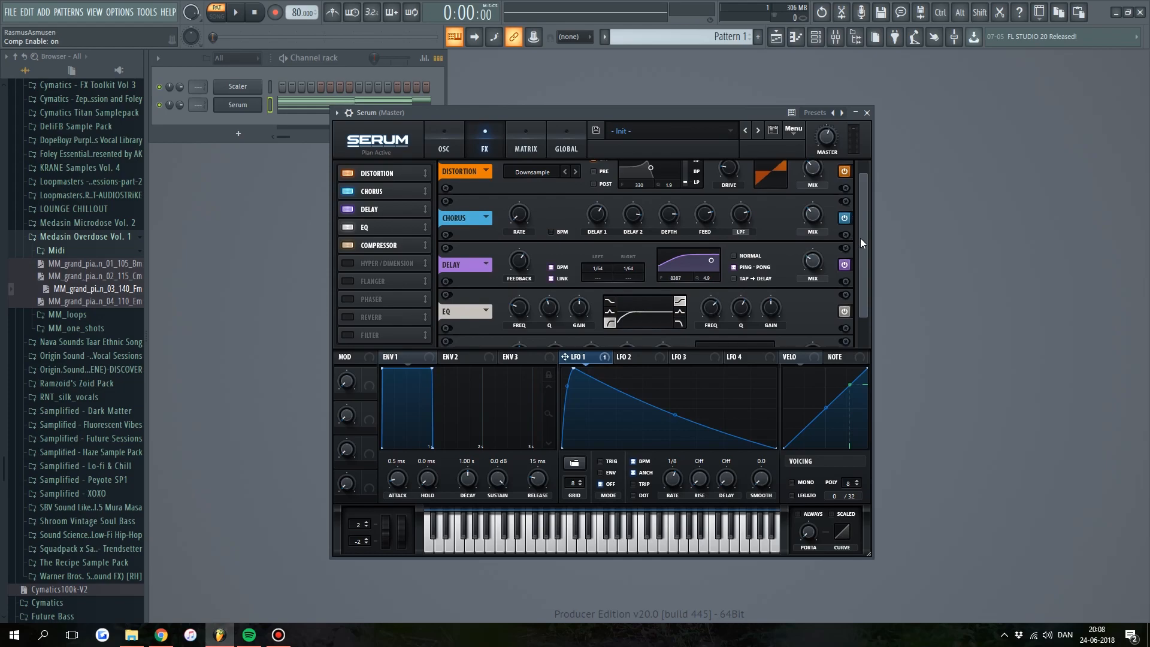
{"action": "left_click_drag", "start_coordinate": [860, 238], "coordinate": [864, 302]}
{"action": "left_click_drag", "start_coordinate": [521, 324], "coordinate": [520, 333]}
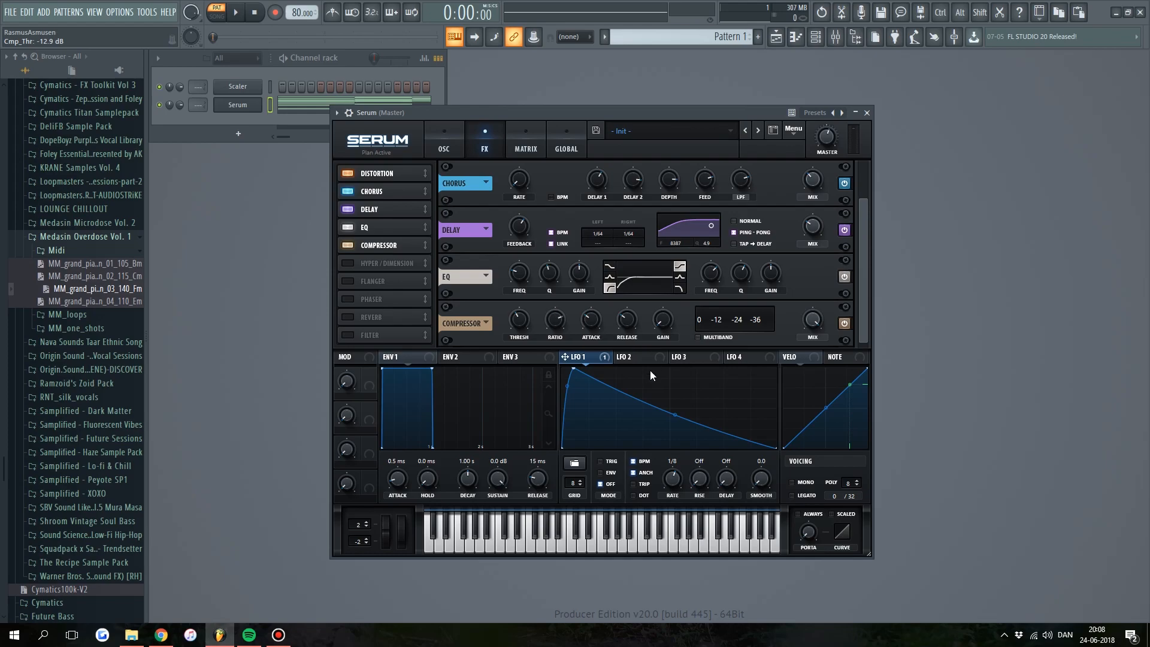
{"action": "left_click_drag", "start_coordinate": [554, 336], "coordinate": [555, 333]}
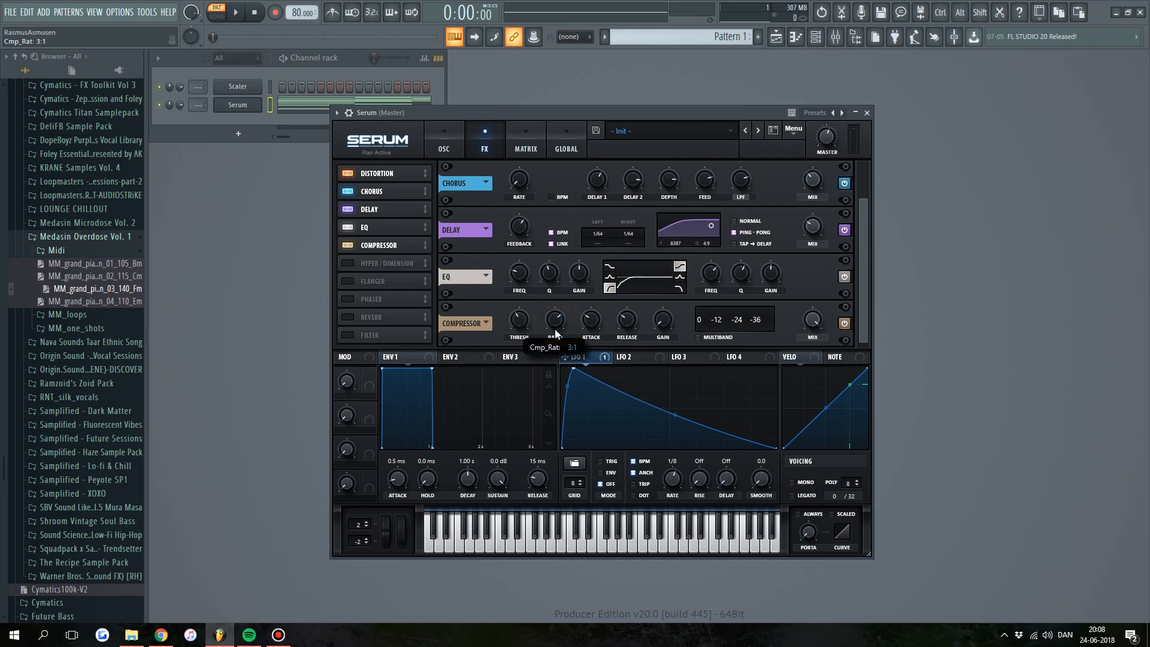
{"action": "left_click_drag", "start_coordinate": [590, 323], "coordinate": [588, 350]}
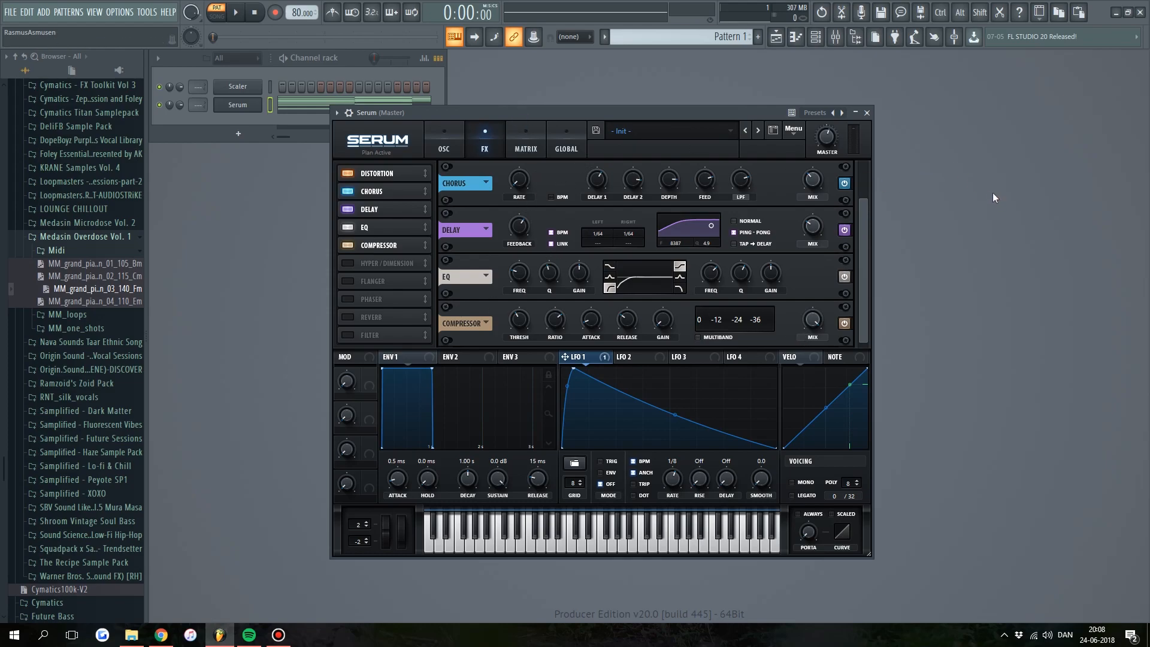
Play the pattern to audition the patch with the Serum effects chain
{"action": "left_click", "coordinate": [996, 218]}
{"action": "key", "text": "space"}
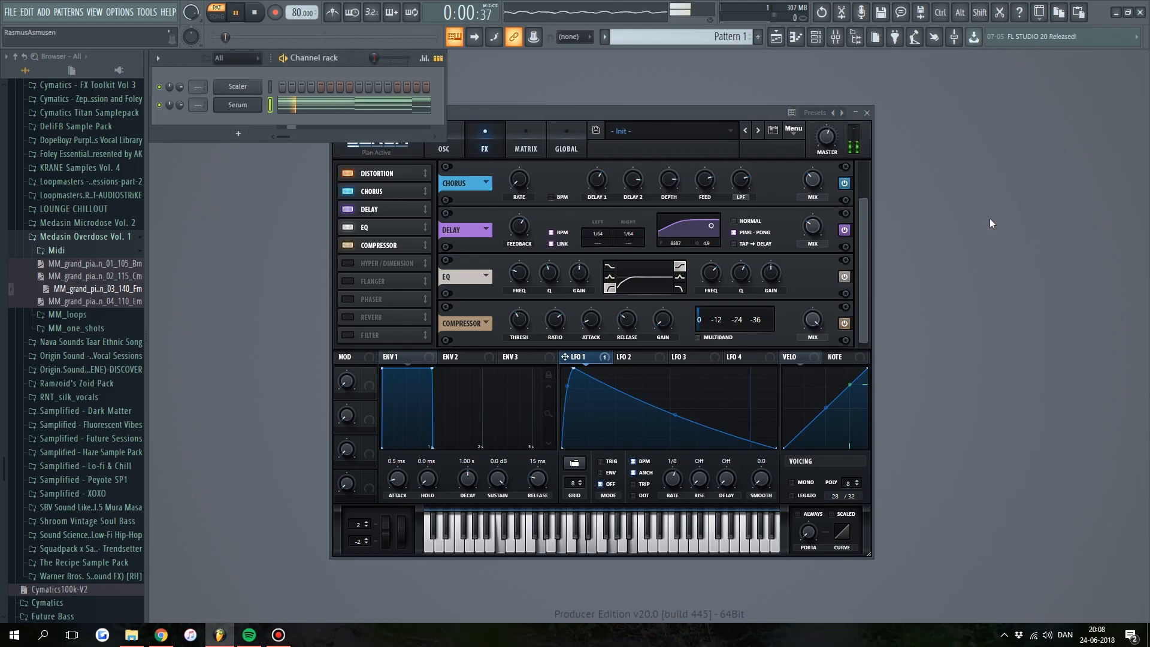
{"action": "left_click", "coordinate": [654, 109]}
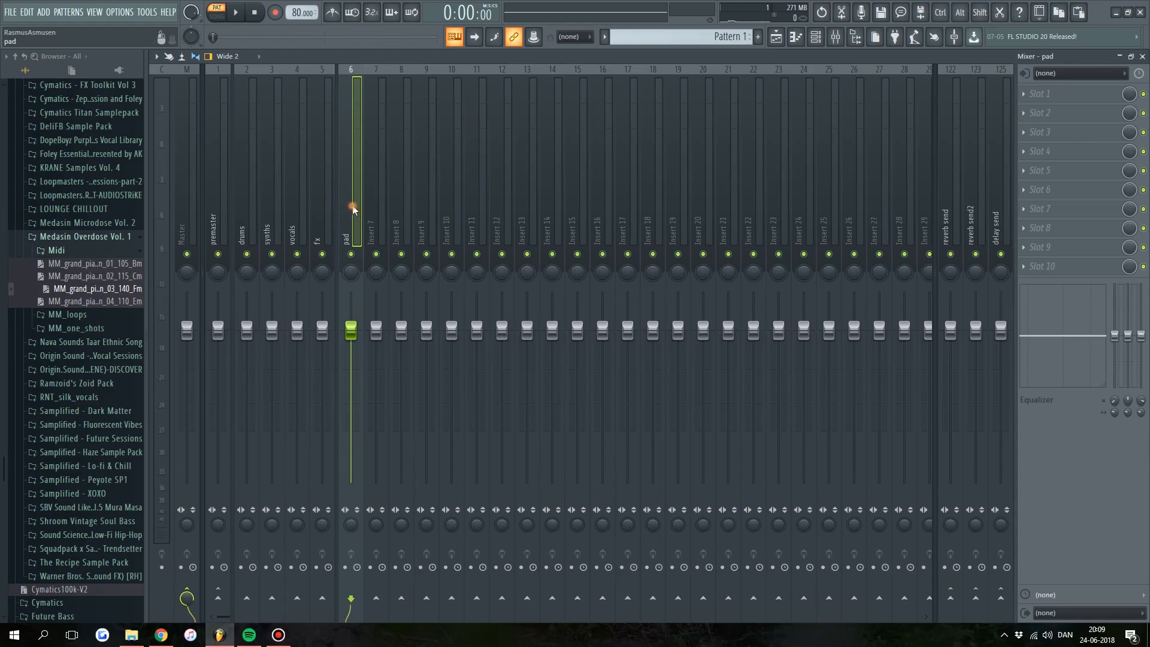
Load TAL BitCrusher into the first effect slot of the pad mixer track and adjust its bit depth and sample rate
{"action": "left_click", "coordinate": [1052, 96]}
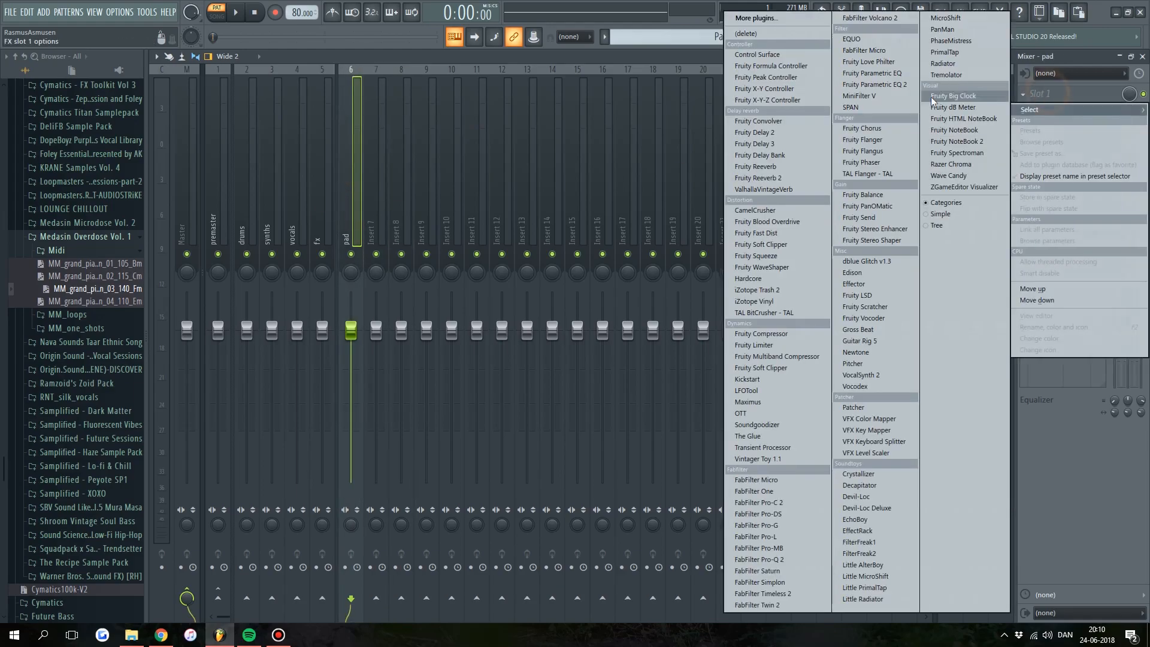
{"action": "left_click", "coordinate": [770, 312]}
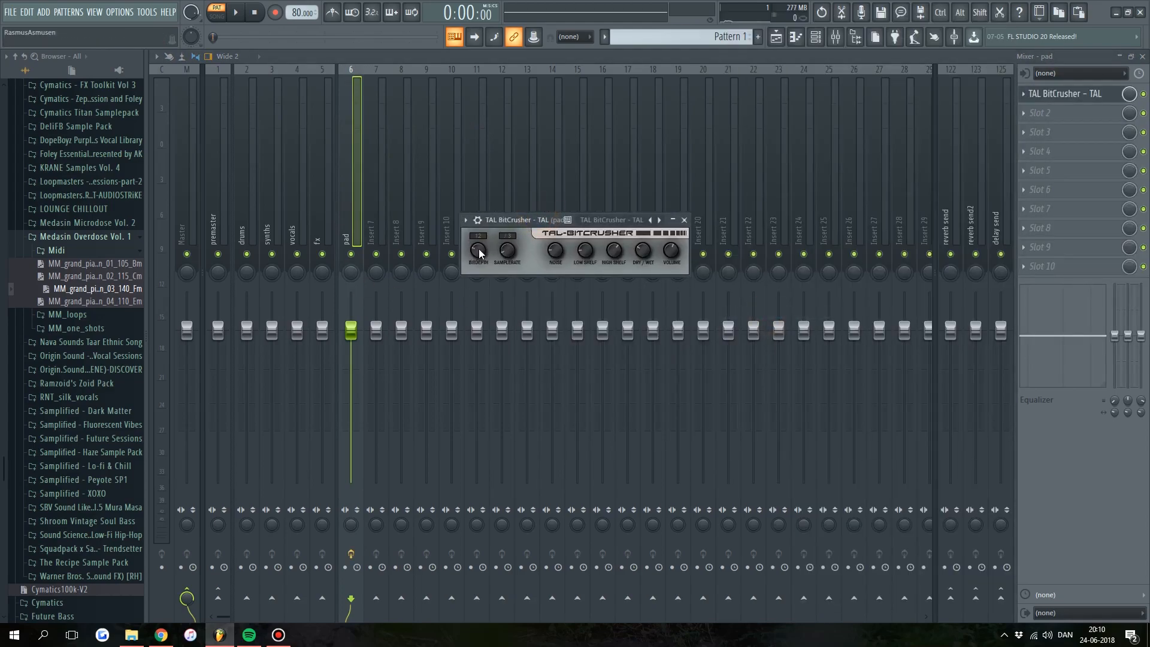
{"action": "left_click", "coordinate": [479, 249]}
{"action": "left_click", "coordinate": [504, 253]}
{"action": "left_click", "coordinate": [505, 250]}
Adjust the bitcrusher's dry/wet balance and high shelf, and close its window
{"action": "left_click_drag", "start_coordinate": [643, 253], "coordinate": [643, 254]}
{"action": "left_click_drag", "start_coordinate": [613, 249], "coordinate": [616, 254]}
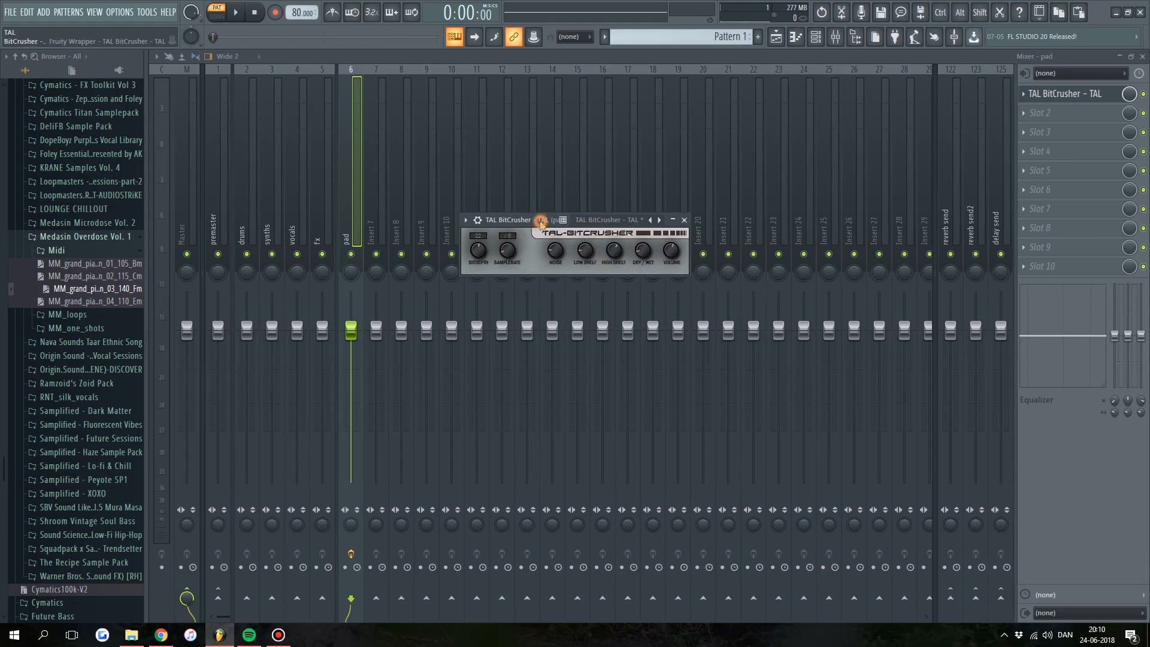
{"action": "left_click_drag", "start_coordinate": [541, 222], "coordinate": [536, 225]}
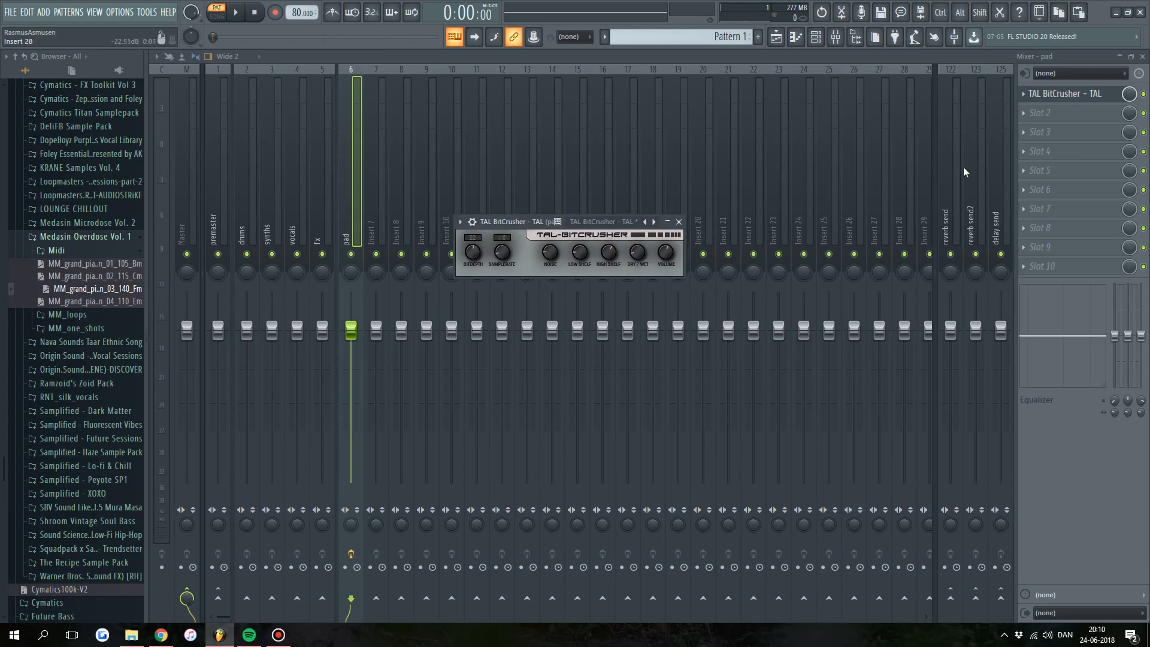
{"action": "key", "text": "Escape"}
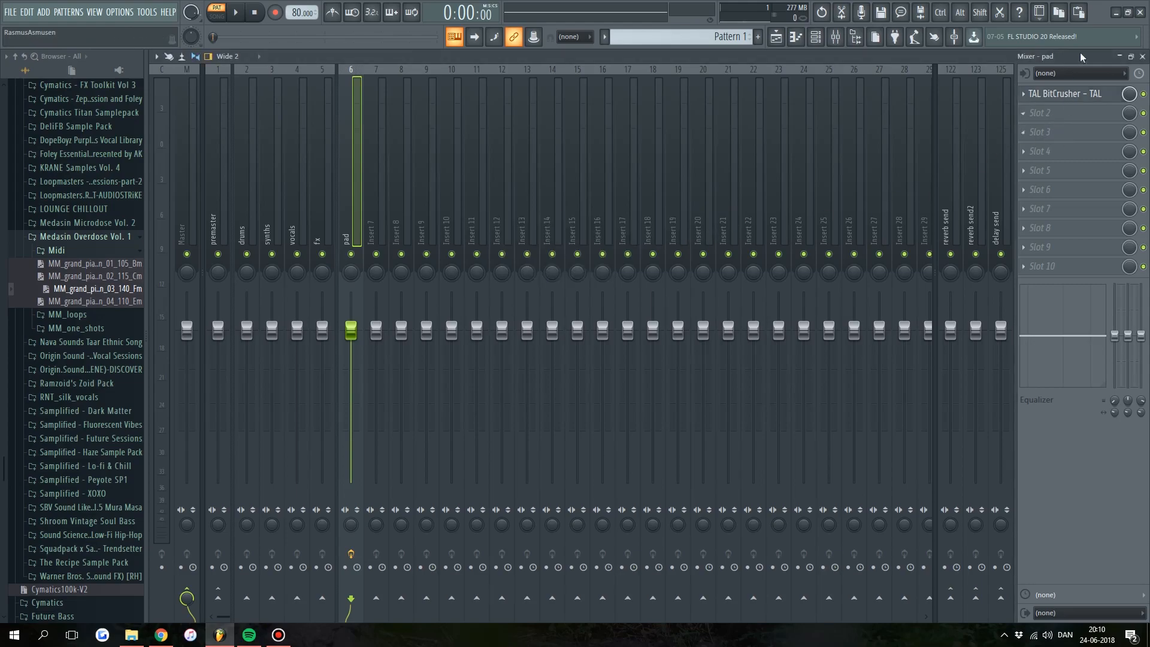
Load ValhallaVintageVerb into the pad track's second effect slot and set its color mode to NOW
{"action": "left_click", "coordinate": [1034, 115]}
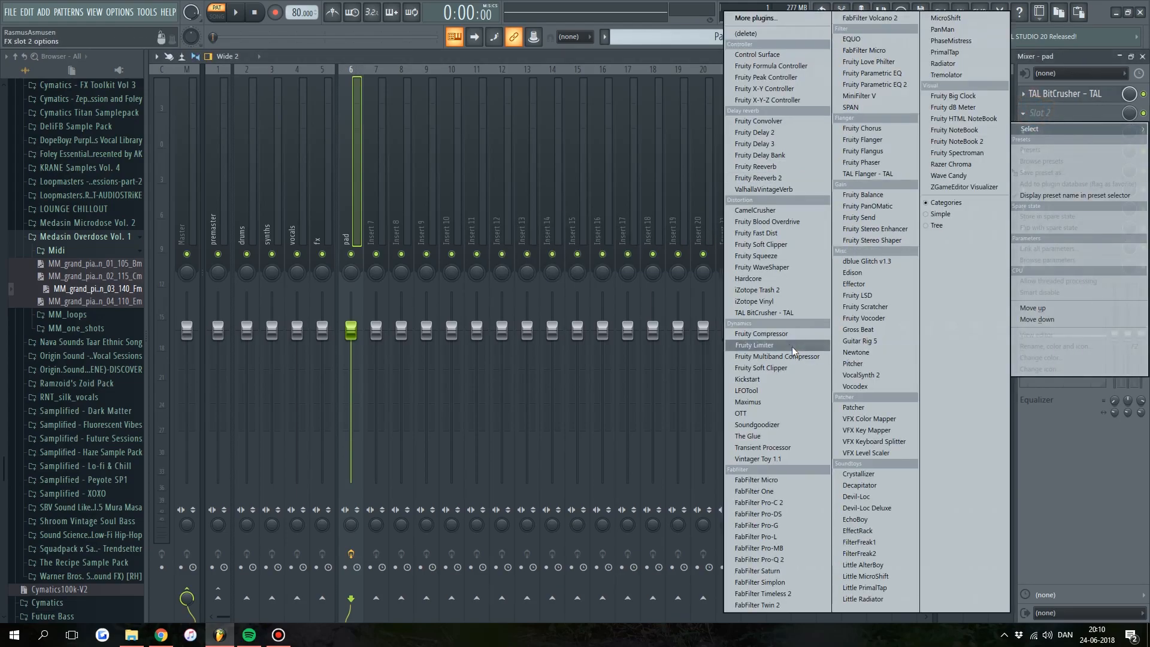
{"action": "left_click", "coordinate": [773, 189]}
{"action": "left_click_drag", "start_coordinate": [408, 225], "coordinate": [451, 155]}
{"action": "left_click", "coordinate": [544, 381]}
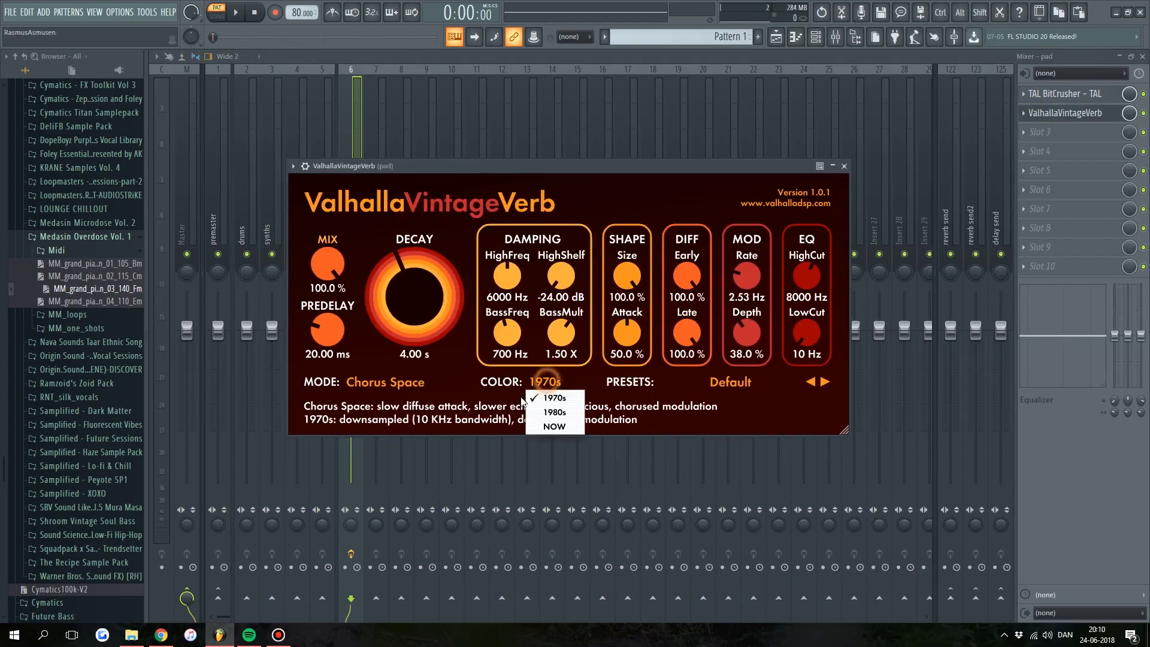
{"action": "left_click", "coordinate": [549, 430]}
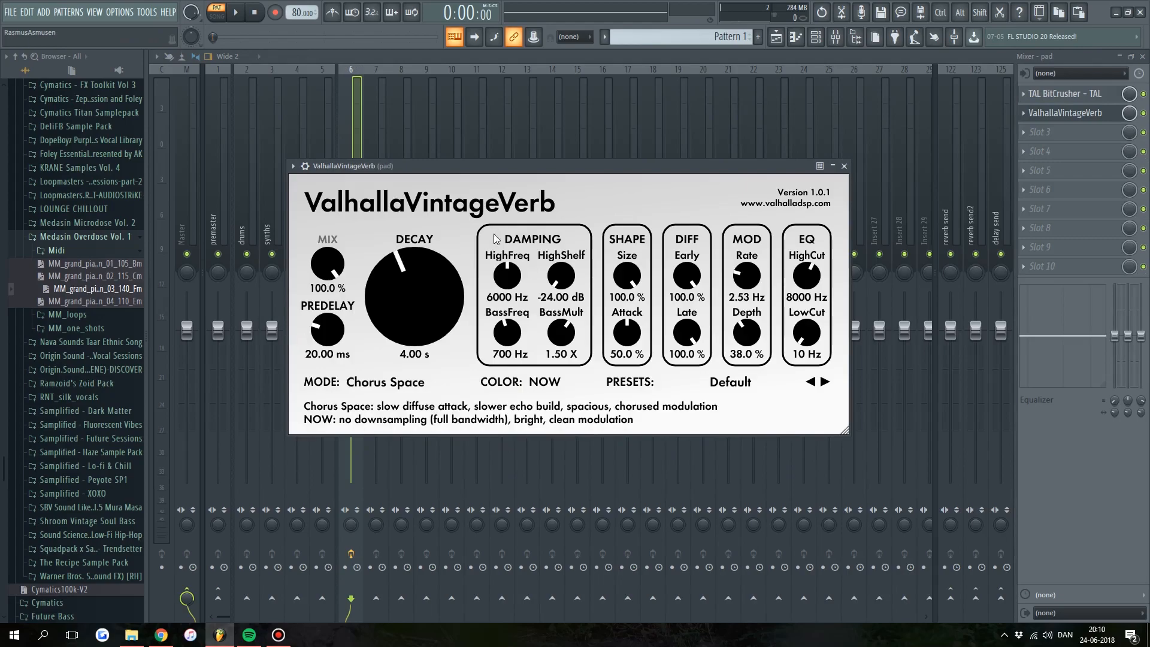
Set the reverb's decay to 0.66 s and its mix to 33.6%
{"action": "left_click_drag", "start_coordinate": [423, 294], "coordinate": [415, 326]}
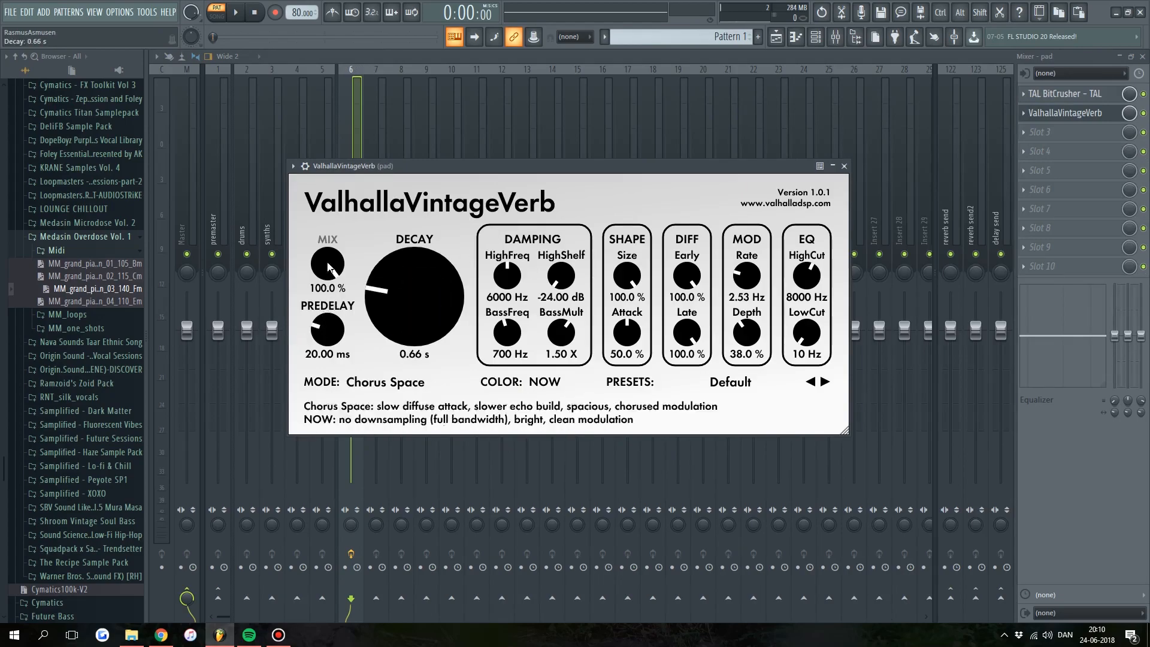
{"action": "left_click_drag", "start_coordinate": [328, 264], "coordinate": [334, 358]}
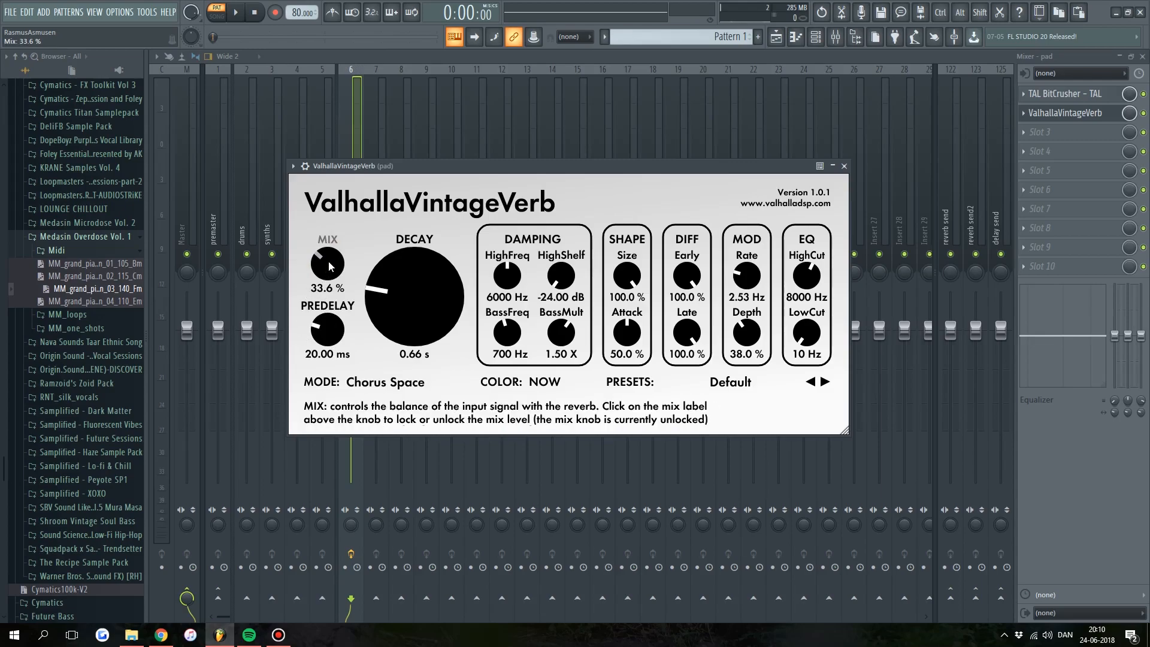
{"action": "left_click_drag", "start_coordinate": [433, 164], "coordinate": [432, 159]}
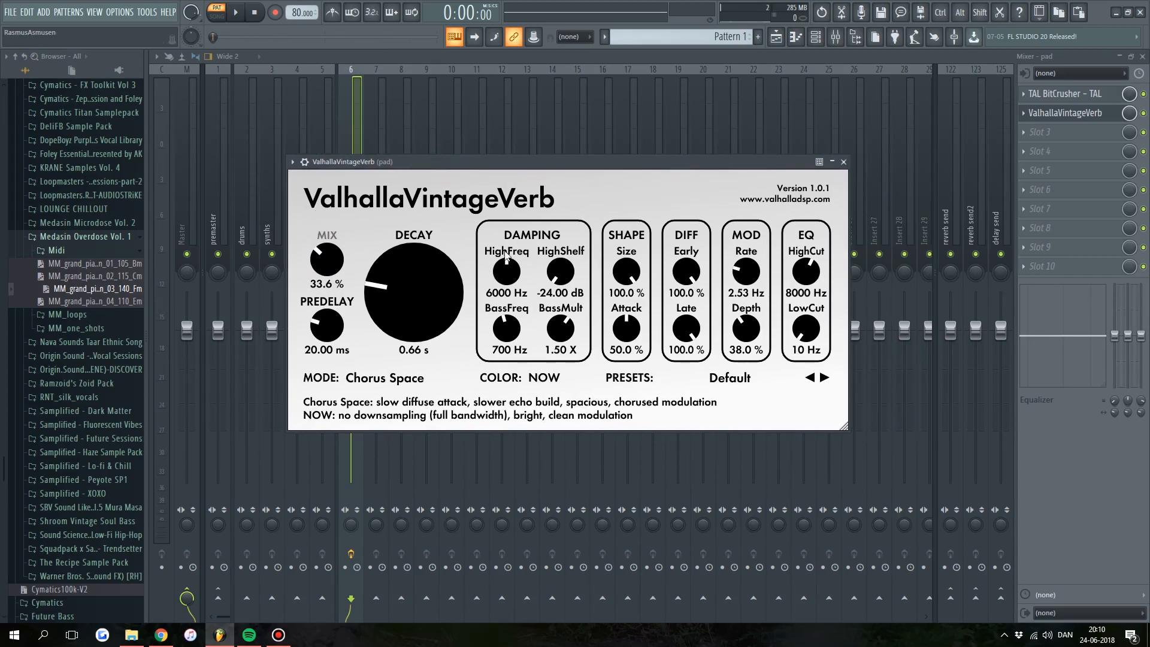
Set the reverb's predelay to 156.27 ms and close its window
{"action": "left_click_drag", "start_coordinate": [328, 325], "coordinate": [340, 280]}
{"action": "left_click_drag", "start_coordinate": [326, 325], "coordinate": [336, 331]}
{"action": "left_click_drag", "start_coordinate": [542, 161], "coordinate": [599, 150]}
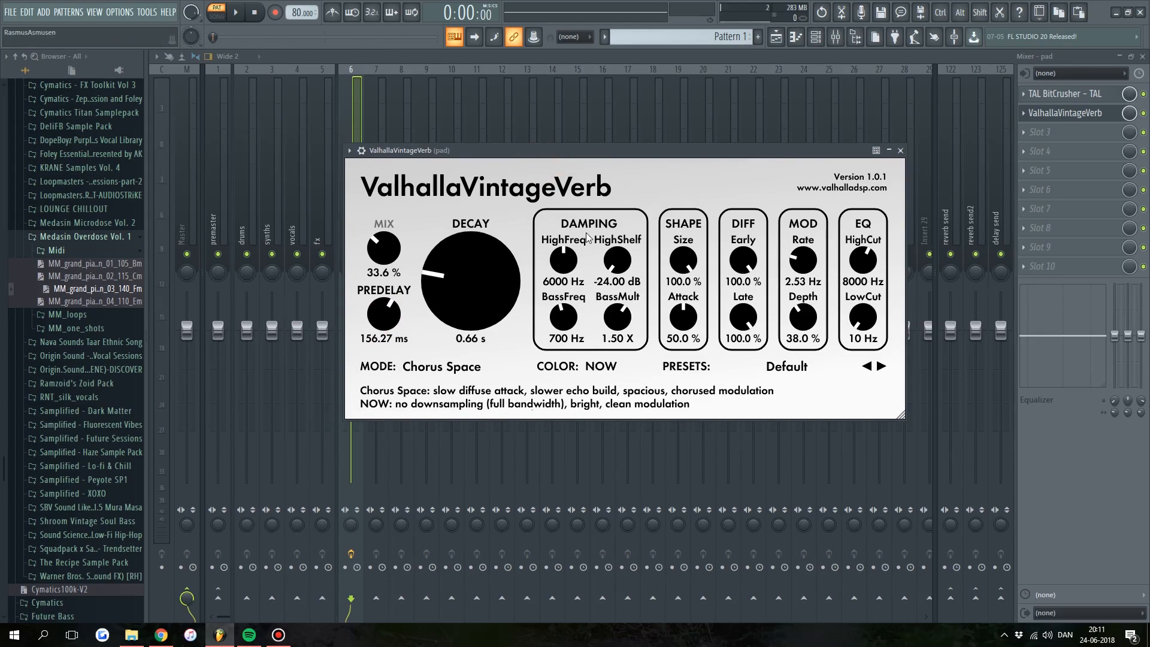
{"action": "left_click_drag", "start_coordinate": [663, 150], "coordinate": [632, 152]}
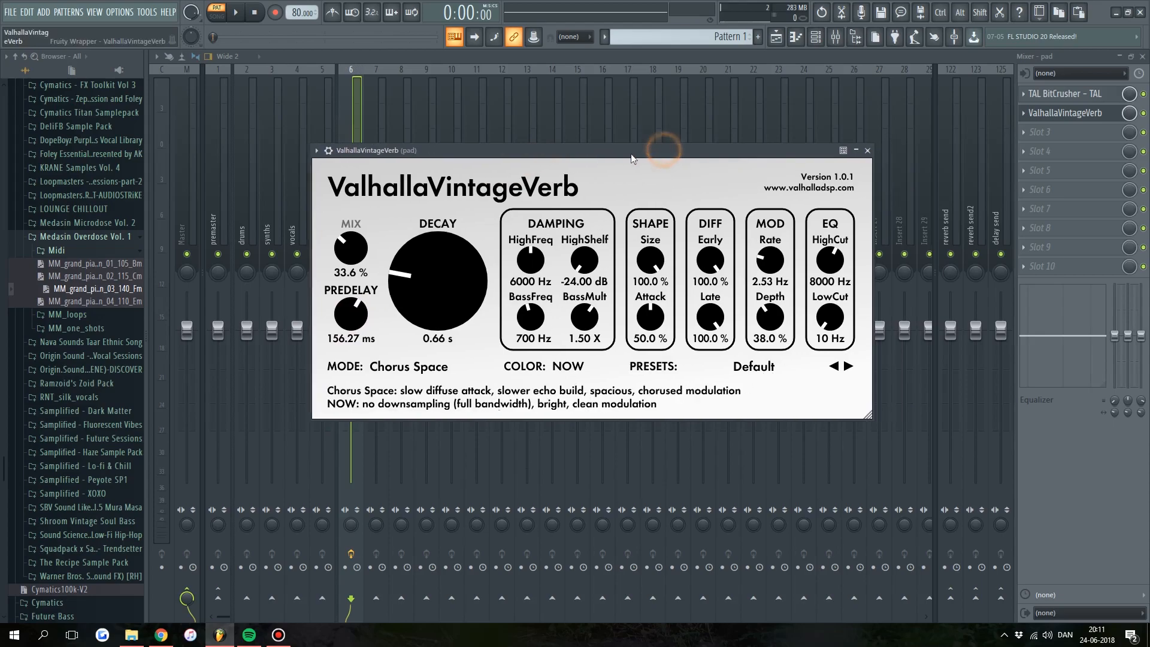
{"action": "key", "text": "Escape"}
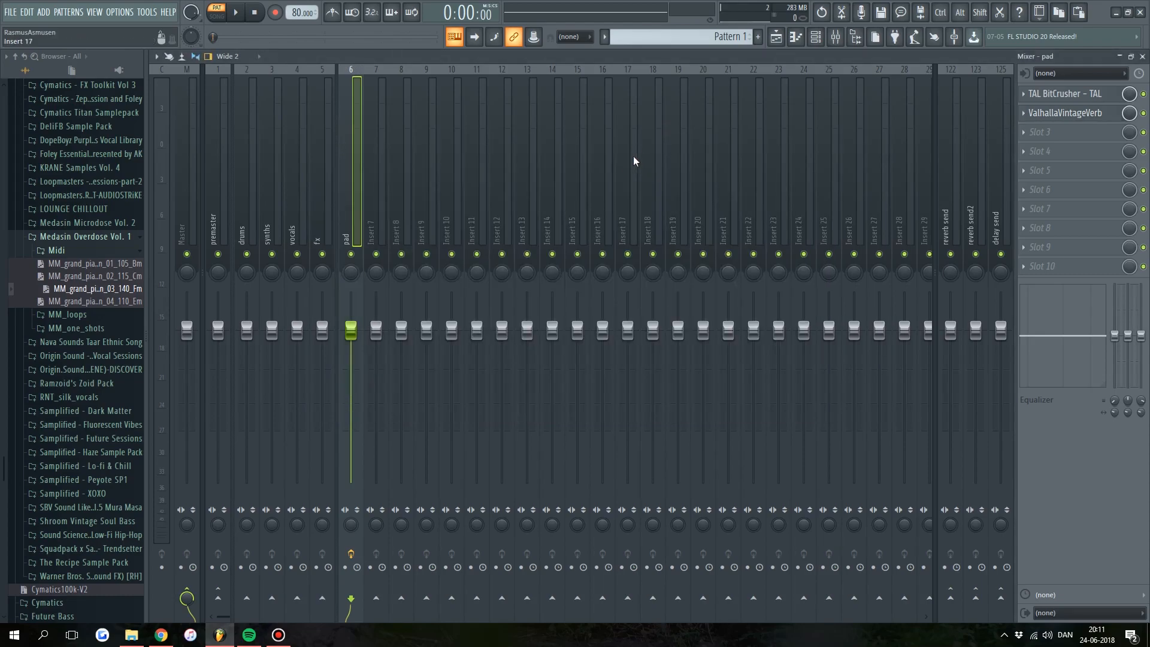
Play the pattern and, while listening, set the pad track reverb's mix to 32.4% and decay to 0.49 s
{"action": "key", "text": "space"}
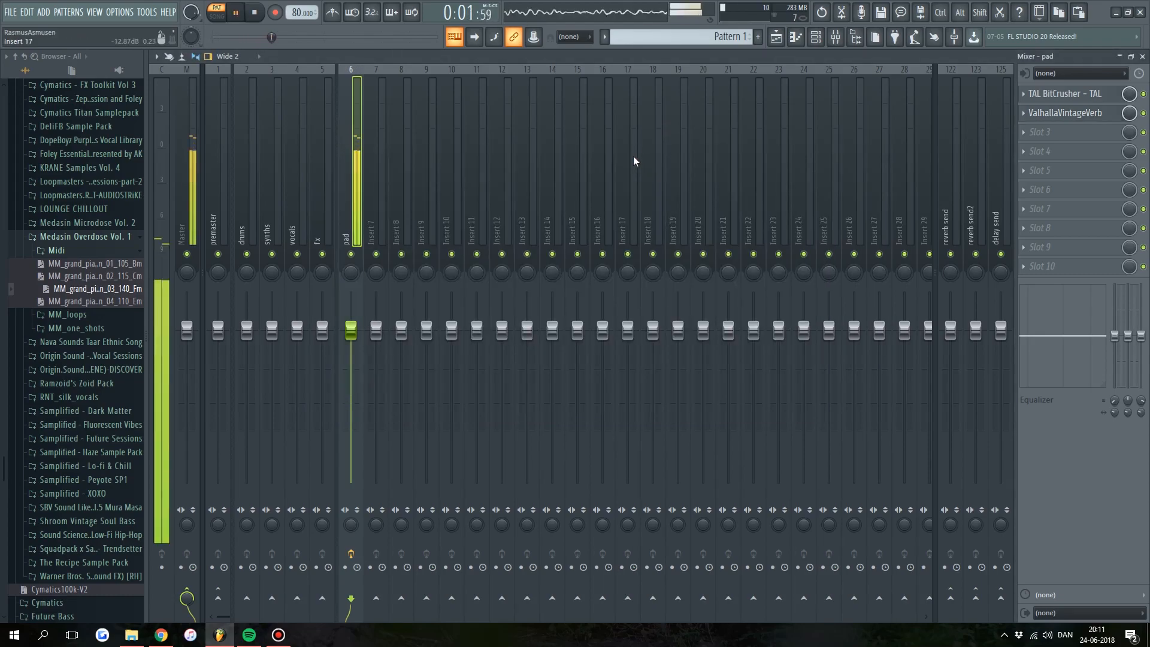
{"action": "left_click", "coordinate": [1081, 115]}
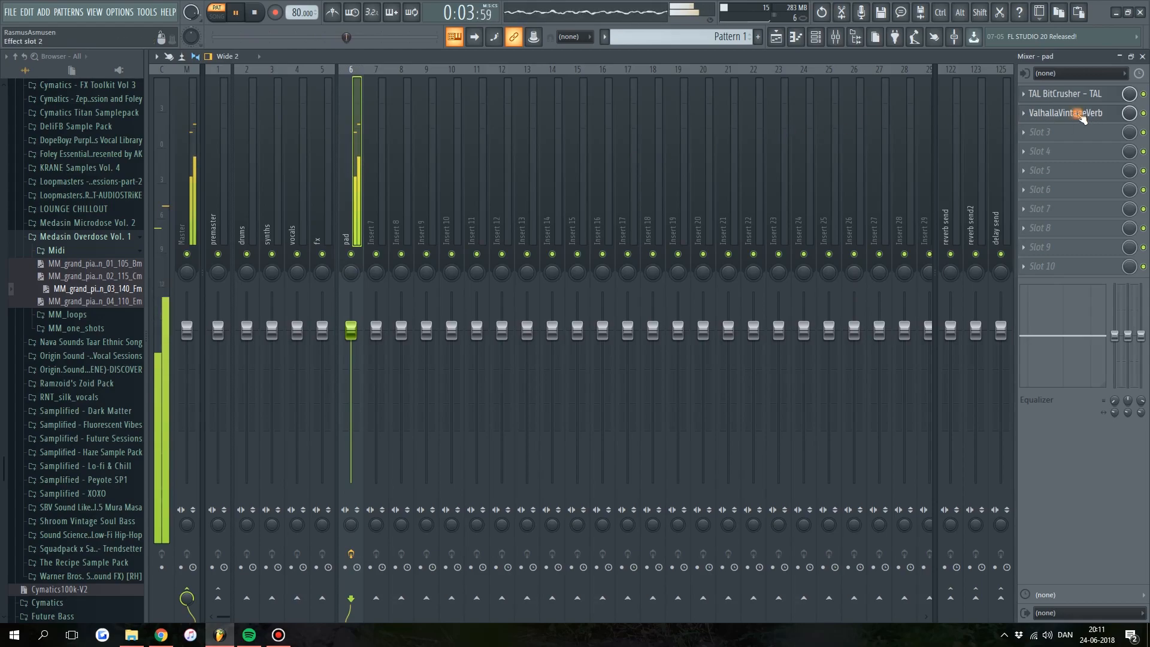
{"action": "left_click_drag", "start_coordinate": [348, 248], "coordinate": [349, 254]}
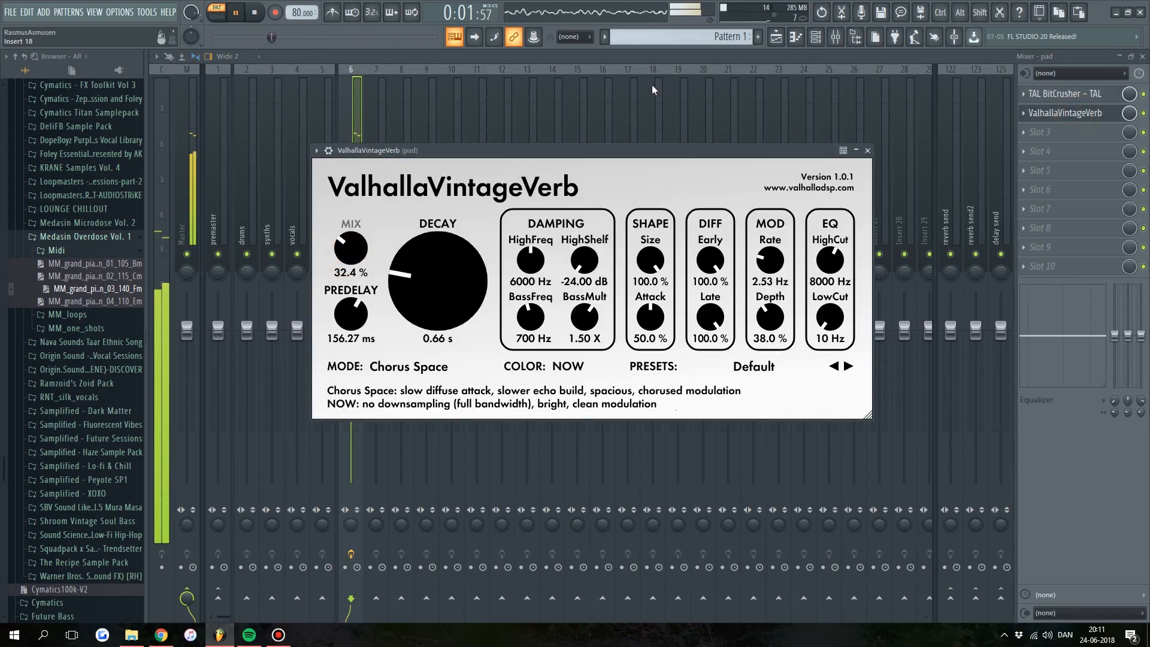
{"action": "left_click_drag", "start_coordinate": [467, 257], "coordinate": [465, 260]}
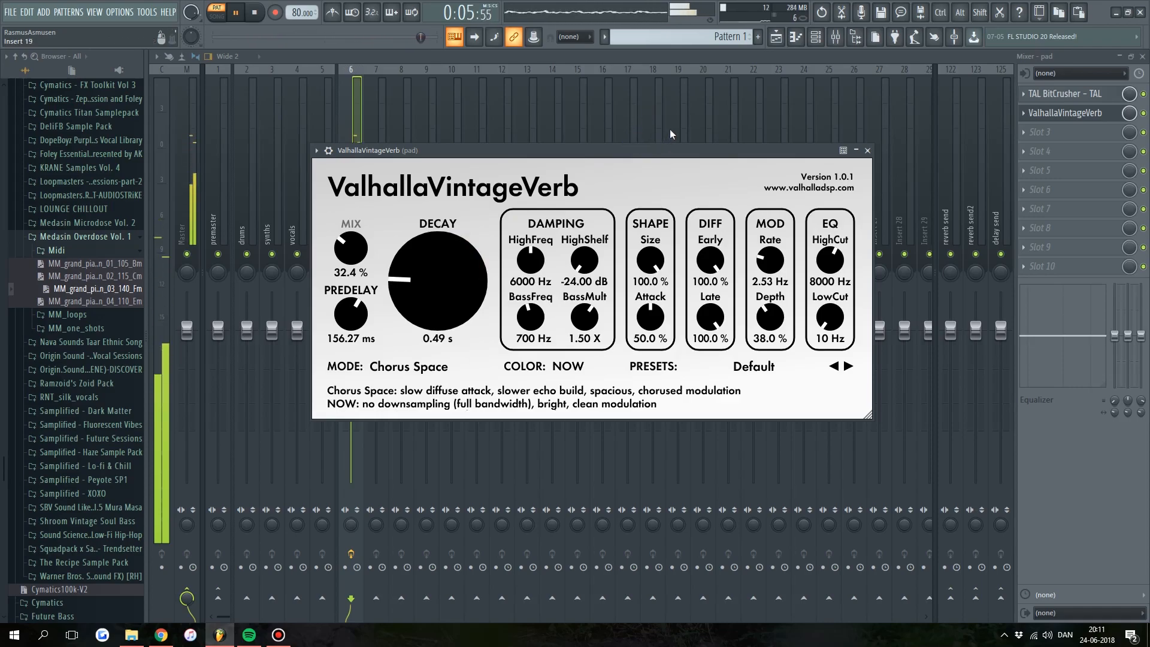
{"action": "key", "text": "space"}
Change the pad track's ValhallaVintageVerb reverb mode to Chamber
{"action": "left_click_drag", "start_coordinate": [639, 131], "coordinate": [358, 185]}
{"action": "left_click", "coordinate": [1049, 113]}
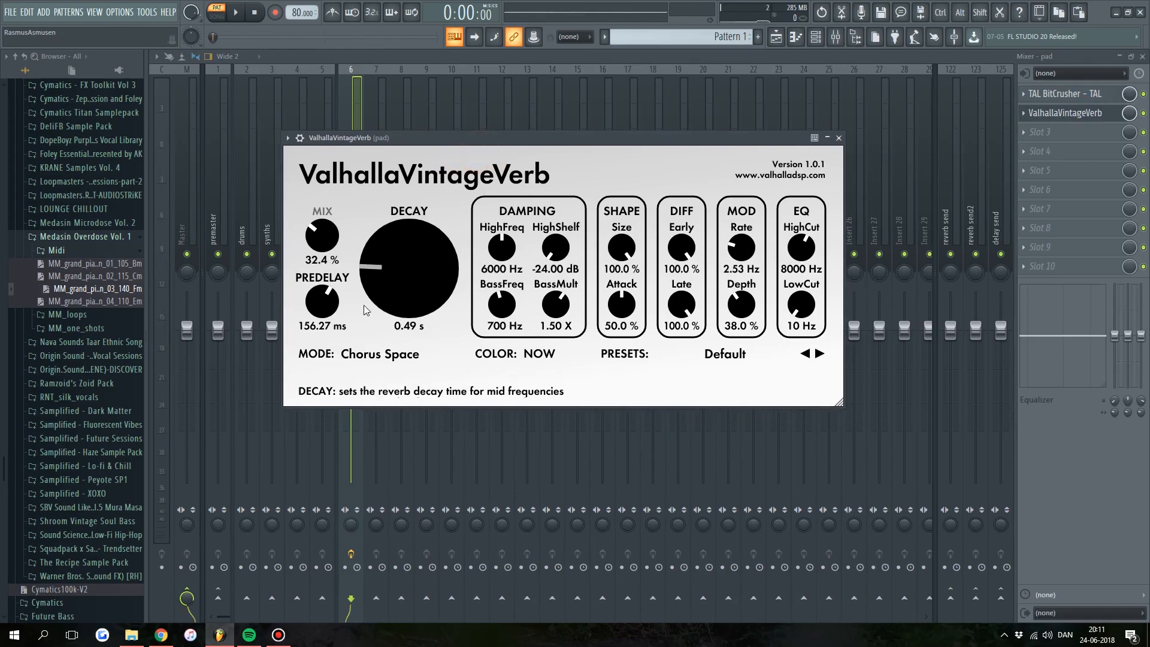
{"action": "left_click", "coordinate": [379, 354]}
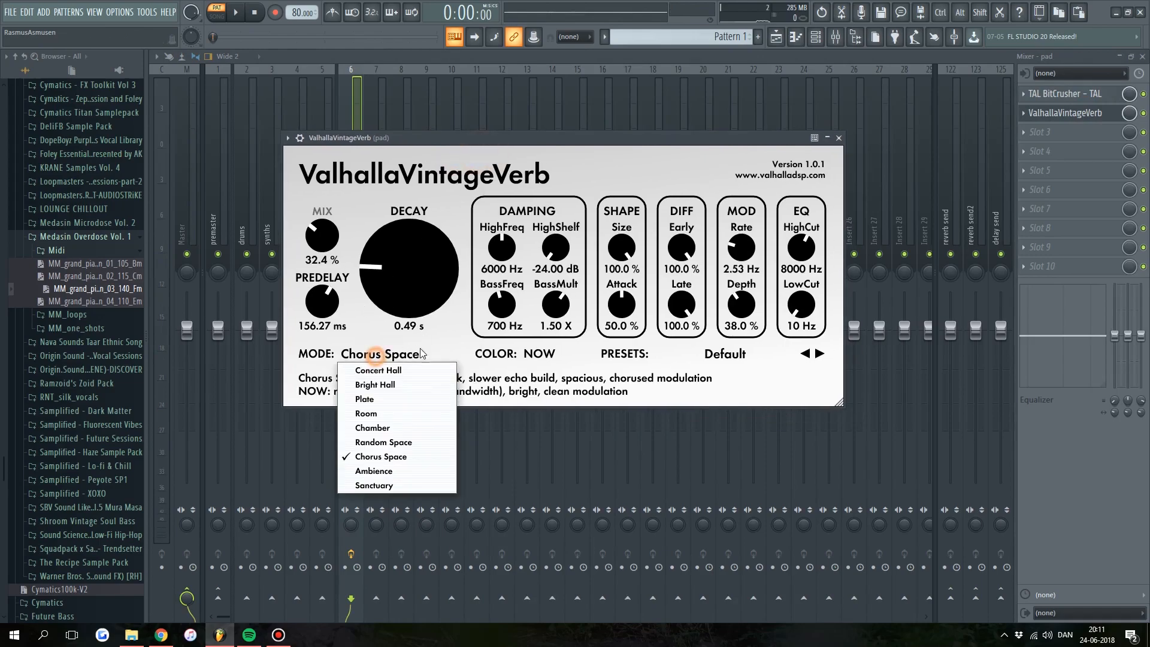
{"action": "left_click", "coordinate": [394, 430]}
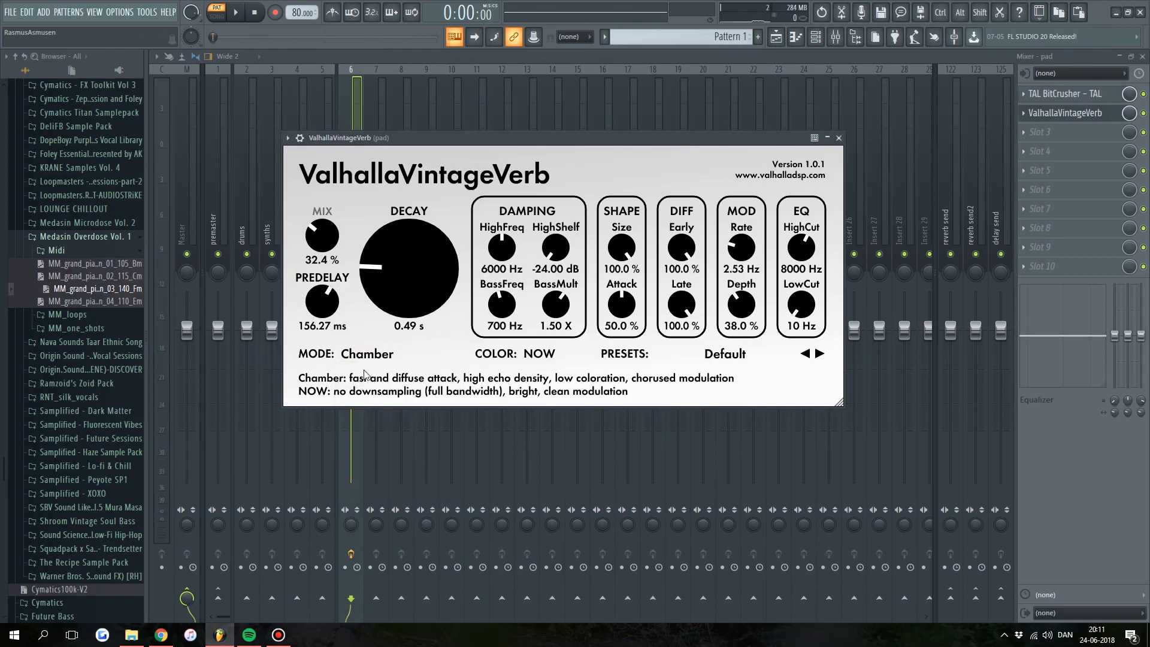
{"action": "left_click_drag", "start_coordinate": [517, 145], "coordinate": [587, 145]}
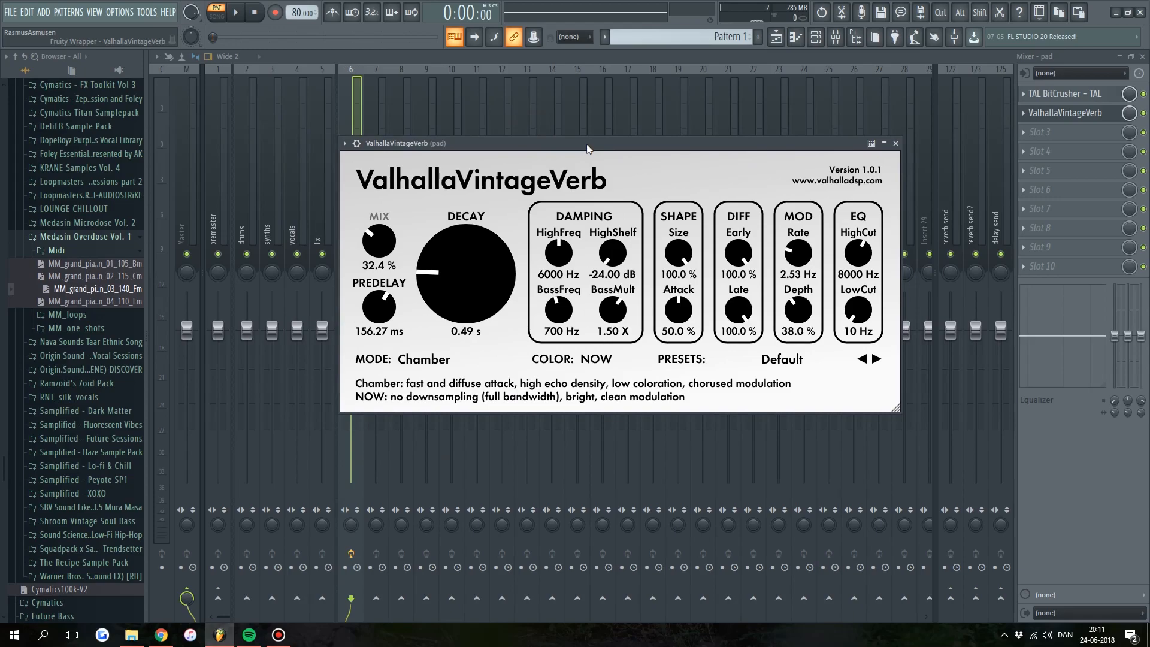
Play the pattern to audition the pad with the Chamber reverb, and close the reverb window
{"action": "key", "text": "space"}
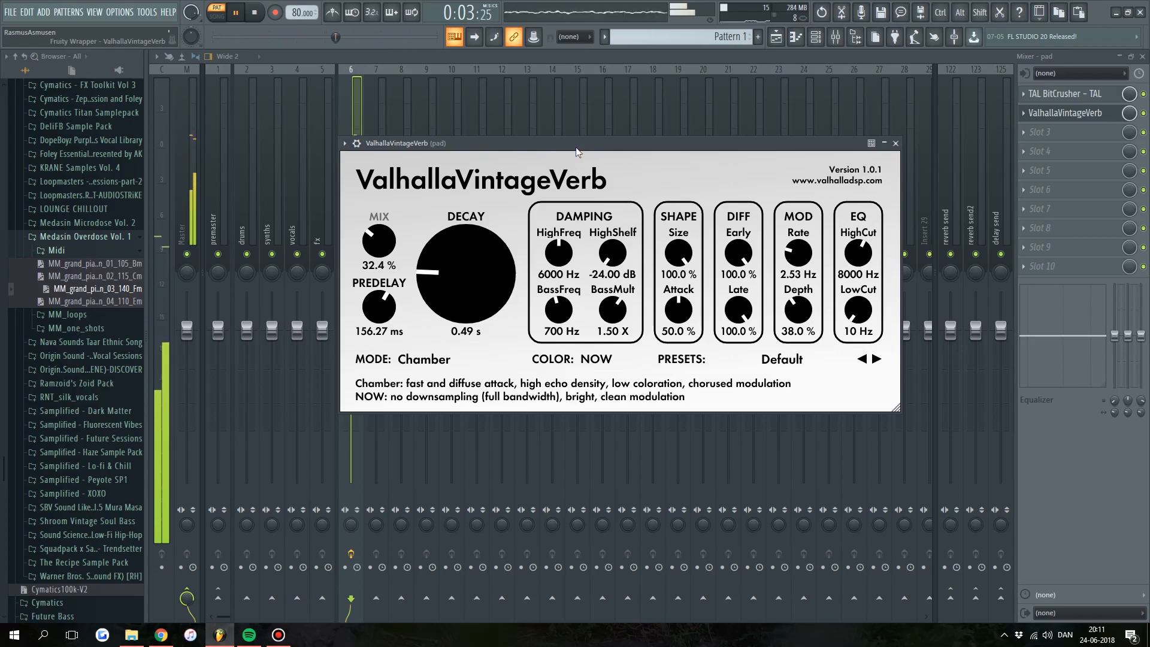
{"action": "key", "text": "space"}
{"action": "left_click_drag", "start_coordinate": [576, 146], "coordinate": [557, 153]}
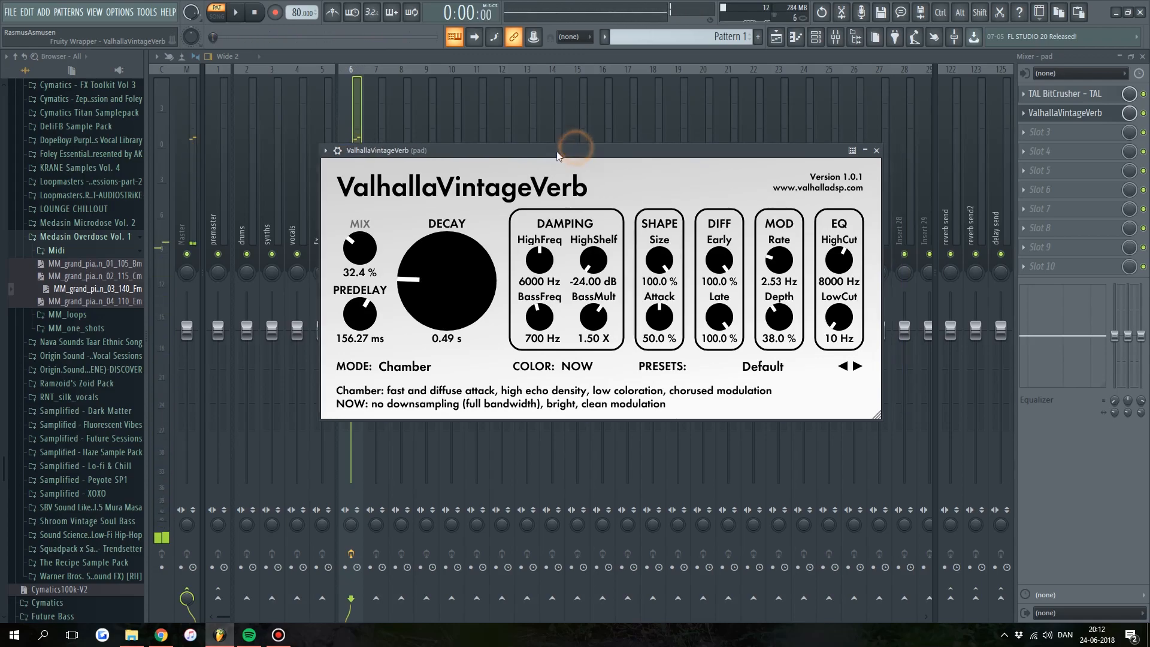
{"action": "key", "text": "Escape"}
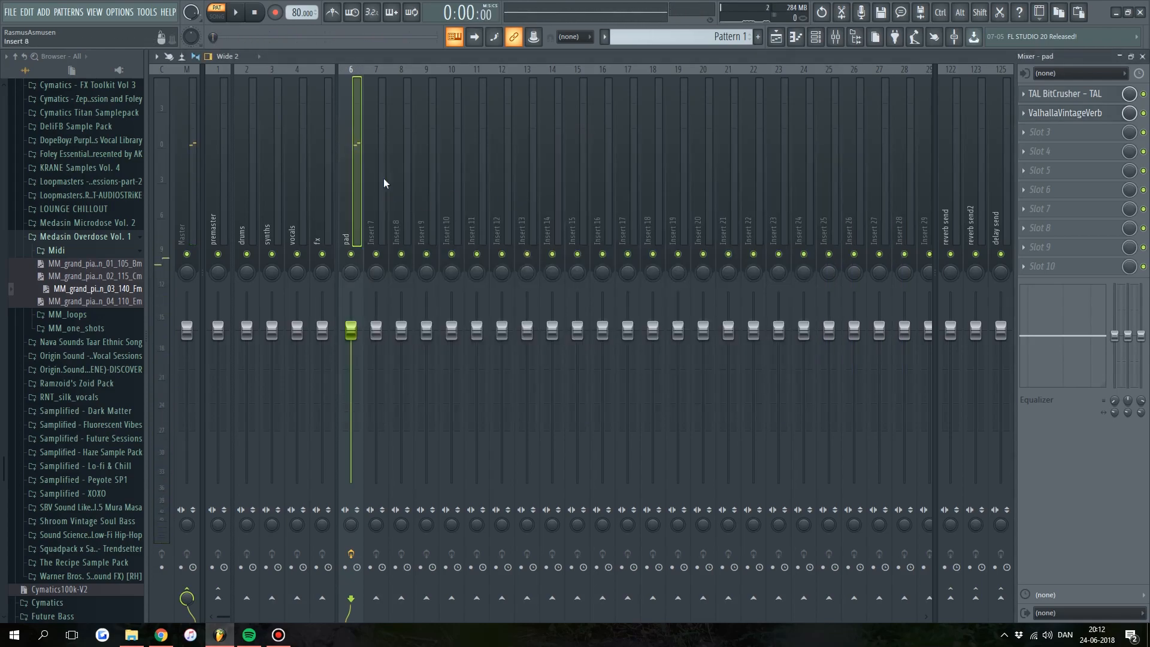
Close the mixer and open the pad's Serum instance from the channel rack, placing its window mid-screen
{"action": "key", "text": "Escape"}
{"action": "left_click", "coordinate": [237, 105]}
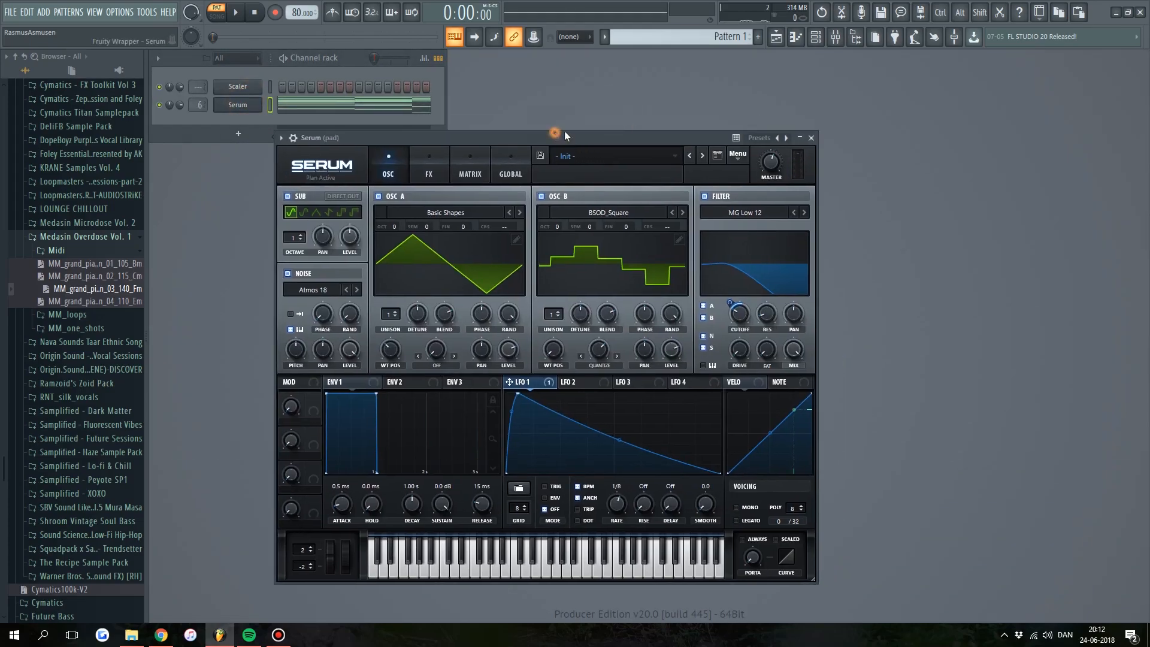
{"action": "left_click_drag", "start_coordinate": [564, 136], "coordinate": [639, 111]}
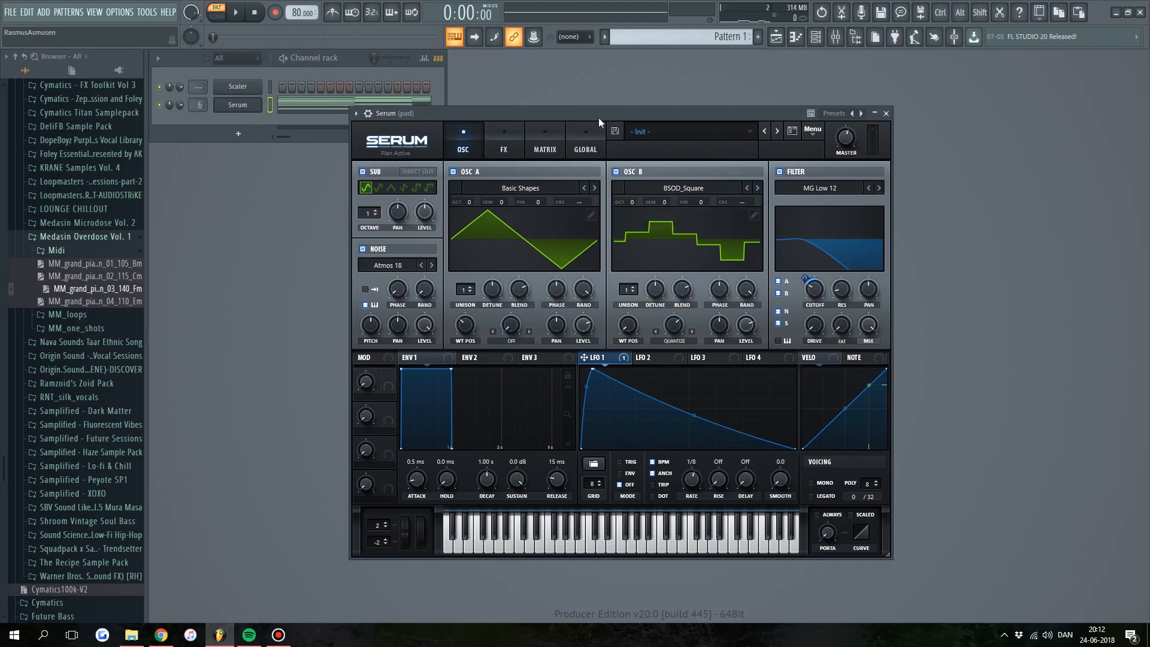
{"action": "left_click_drag", "start_coordinate": [592, 118], "coordinate": [566, 116]}
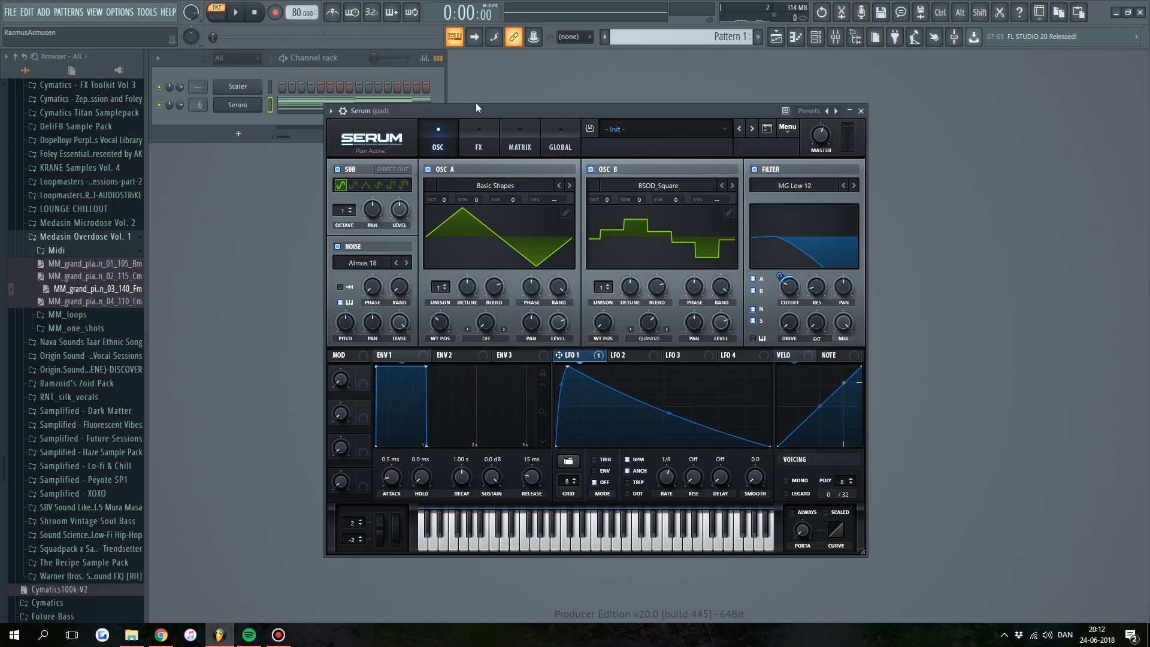